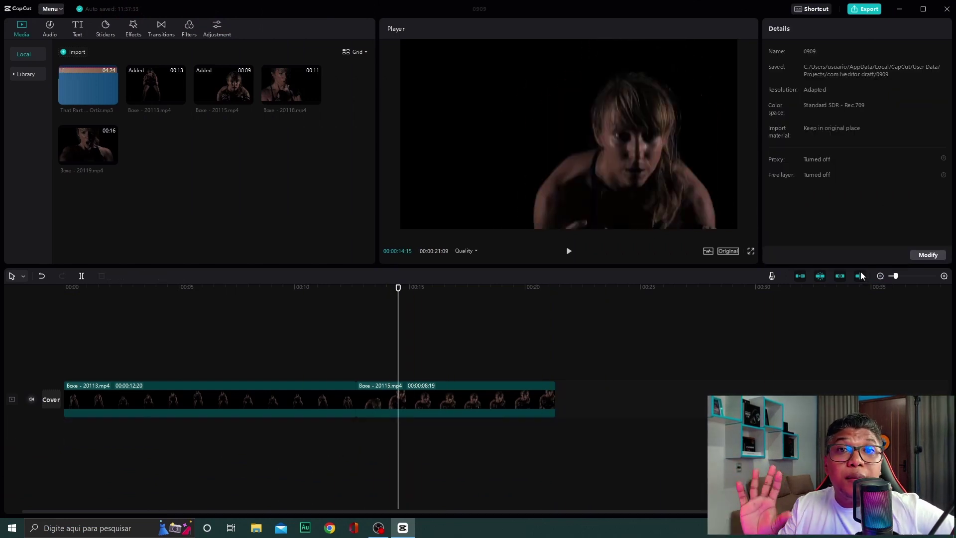
# Step: Split the first clip on the timeline at about 9 seconds
pyautogui.press('Home')
pyautogui.click(111, 398)
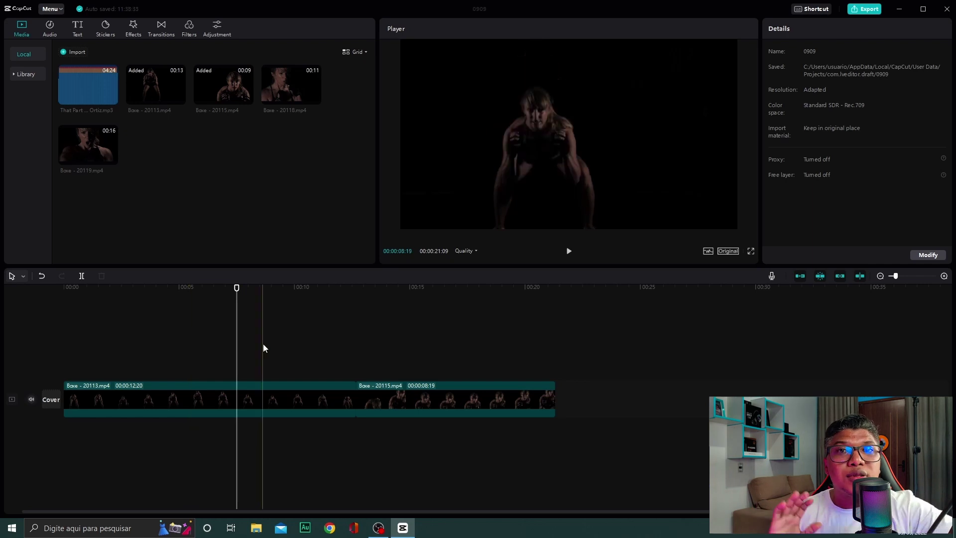
pyautogui.click(282, 408)
pyautogui.hotkey('ctrl', 'b')
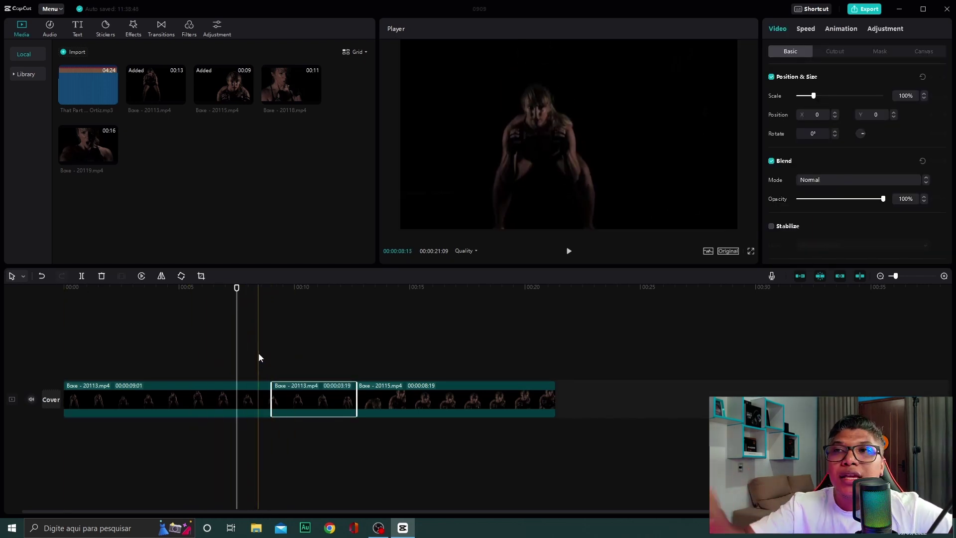
# Step: Cut the first clip's opening section into short pieces at seven points with the Split tool
pyautogui.press('b')
pyautogui.click(246, 401)
pyautogui.click(202, 400)
pyautogui.click(167, 400)
pyautogui.click(149, 401)
pyautogui.click(135, 400)
pyautogui.click(125, 401)
pyautogui.click(103, 400)
# Step: Undo all the cuts made in the first clip
pyautogui.hotkey('ctrl', 'z')
pyautogui.hotkey('ctrl', 'z')
pyautogui.hotkey('ctrl', 'z')
pyautogui.hotkey('ctrl', 'z')
pyautogui.hotkey('ctrl', 'z')
pyautogui.hotkey('ctrl', 'z')
pyautogui.hotkey('ctrl', 'z')
pyautogui.hotkey('ctrl', 'z')
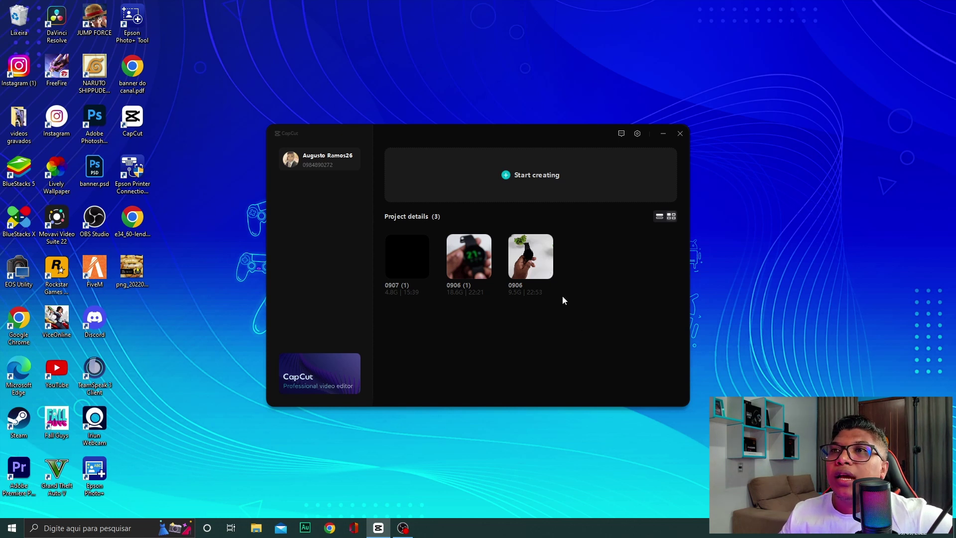
# Step: Create a new project and look through the music and sound categories of the audio library
pyautogui.click(551, 192)
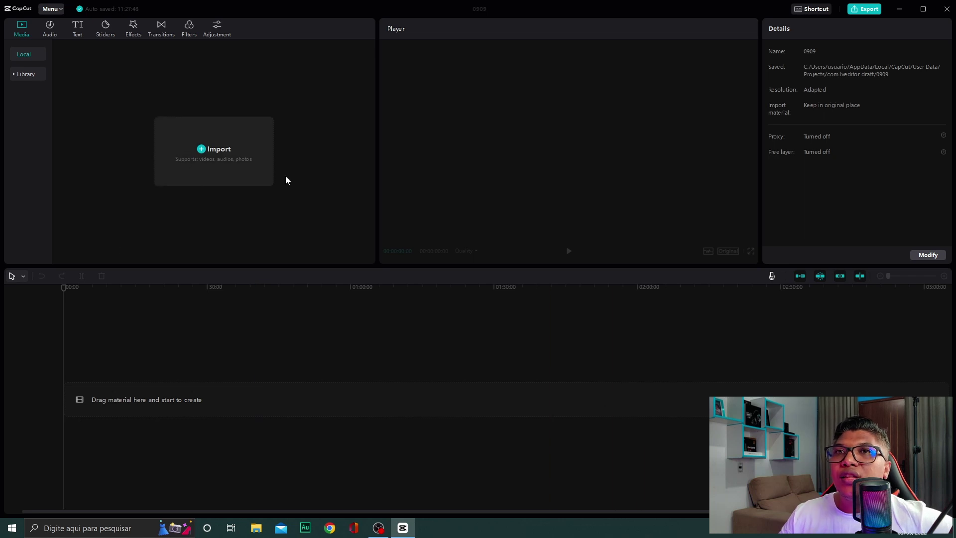
pyautogui.click(49, 31)
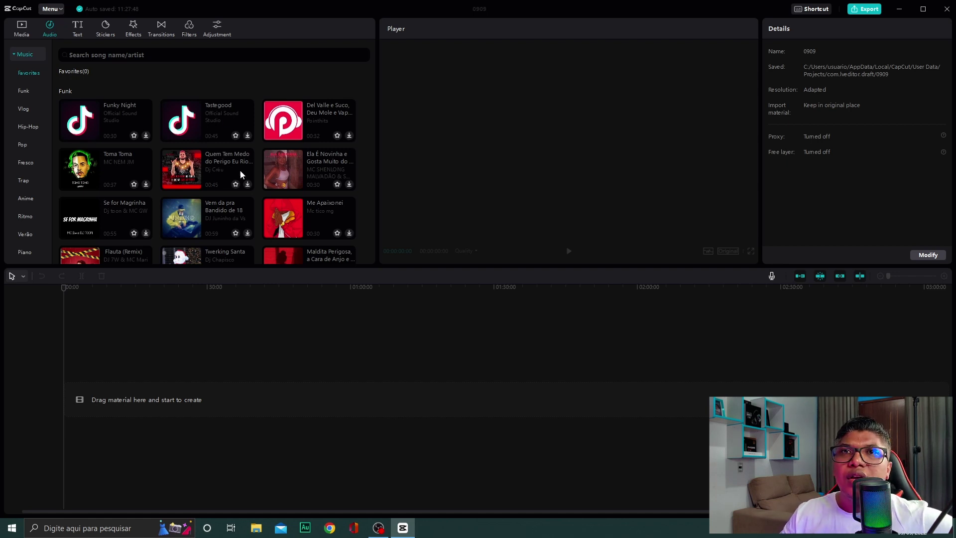
pyautogui.scroll(-3, 25, 164)
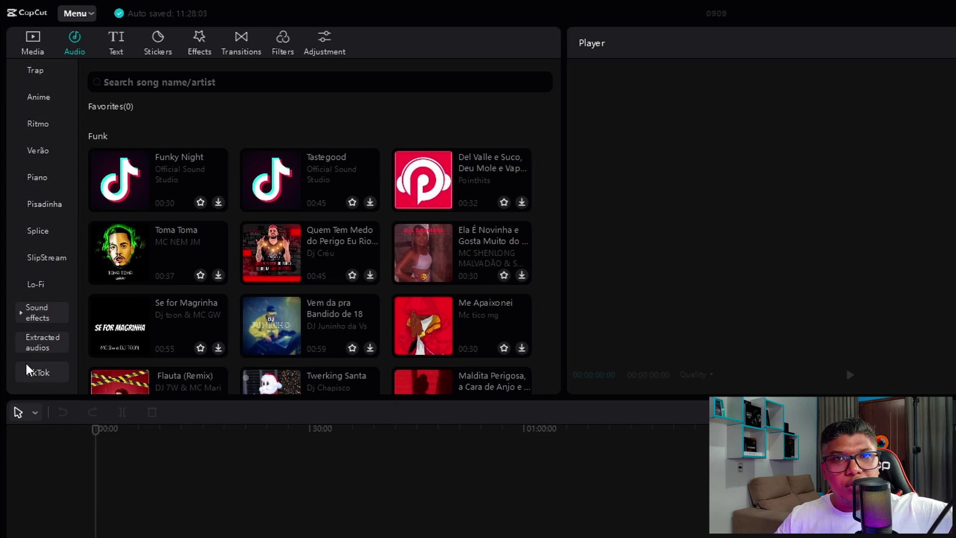
pyautogui.scroll(3, 20, 261)
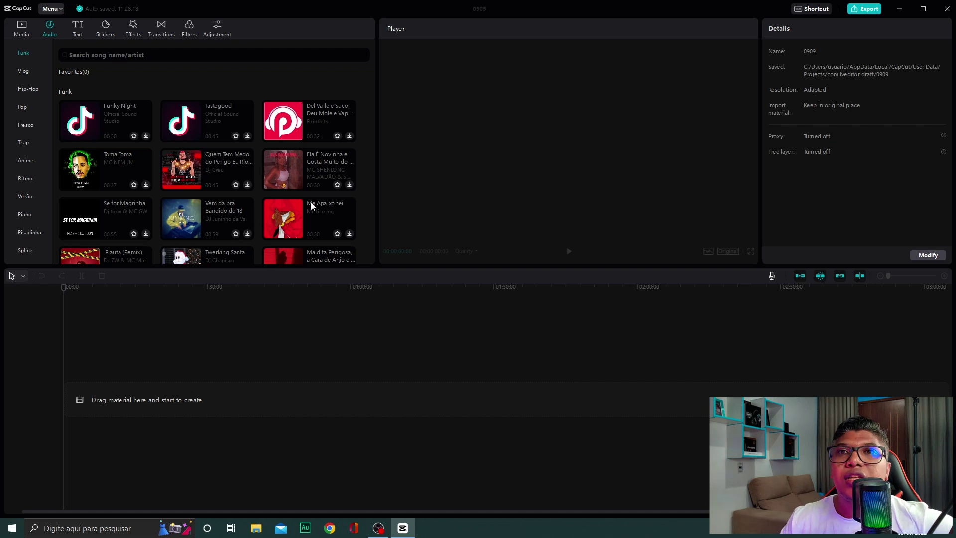
# Step: Look at the default text option and bring up the collection of text effects
pyautogui.click(76, 28)
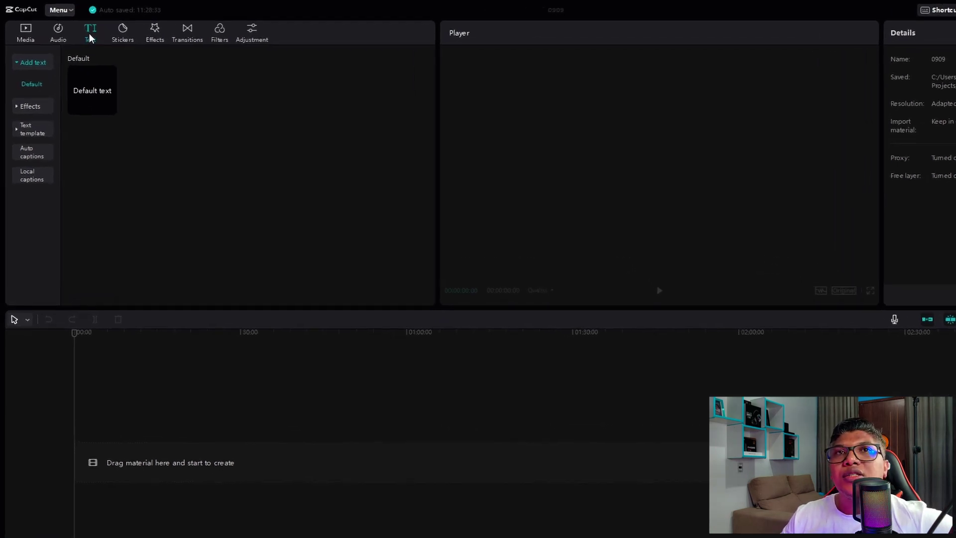
pyautogui.click(54, 82)
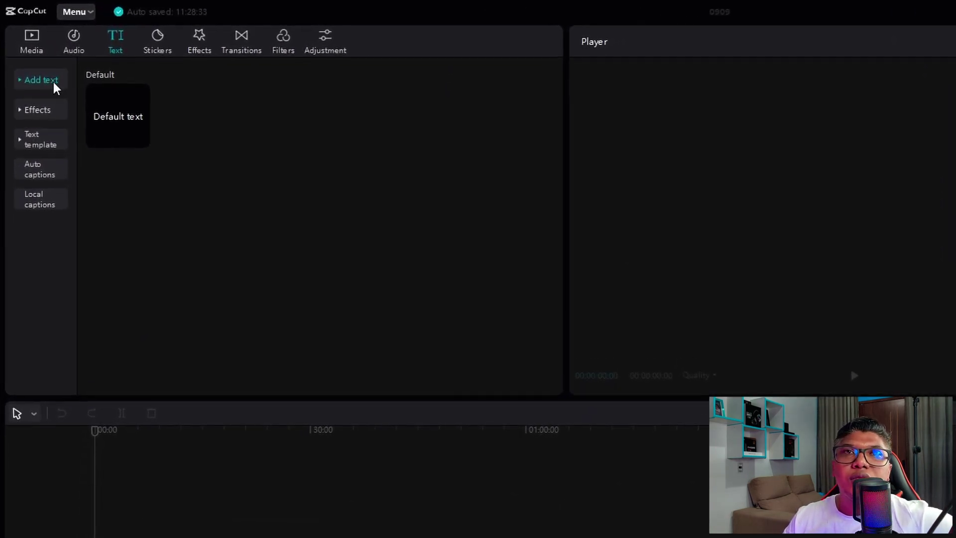
pyautogui.click(53, 83)
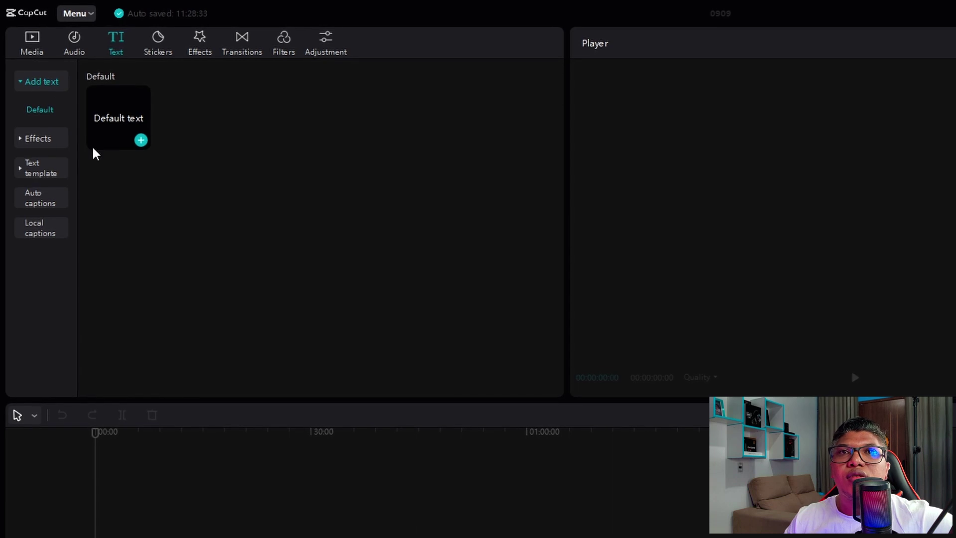
pyautogui.click(35, 138)
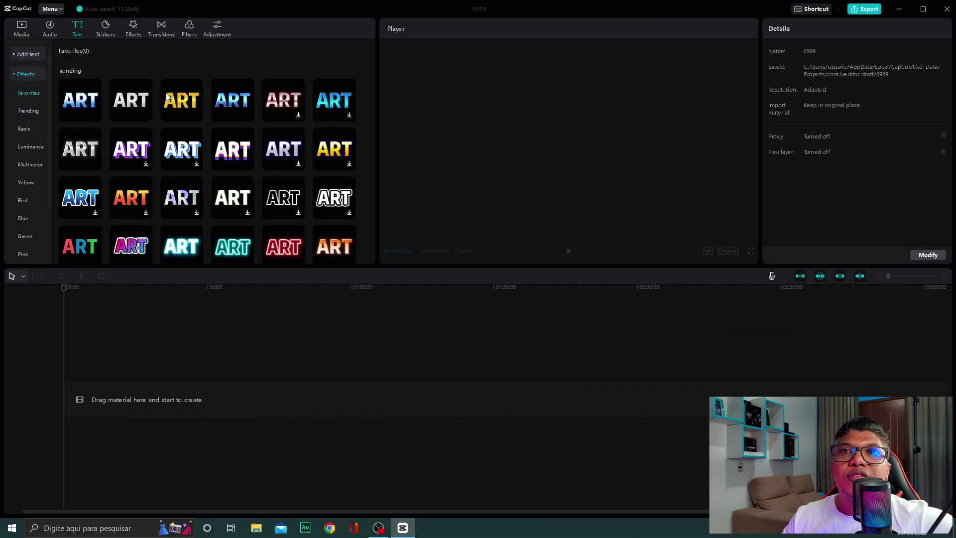
# Step: Preview several different text effect styles from the Trending collection
pyautogui.click(193, 110)
pyautogui.click(225, 145)
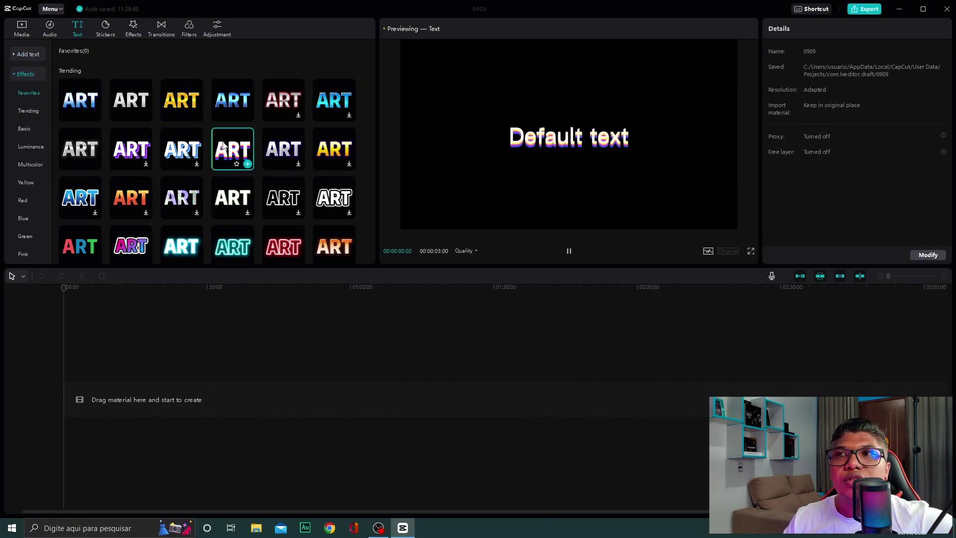
pyautogui.click(173, 203)
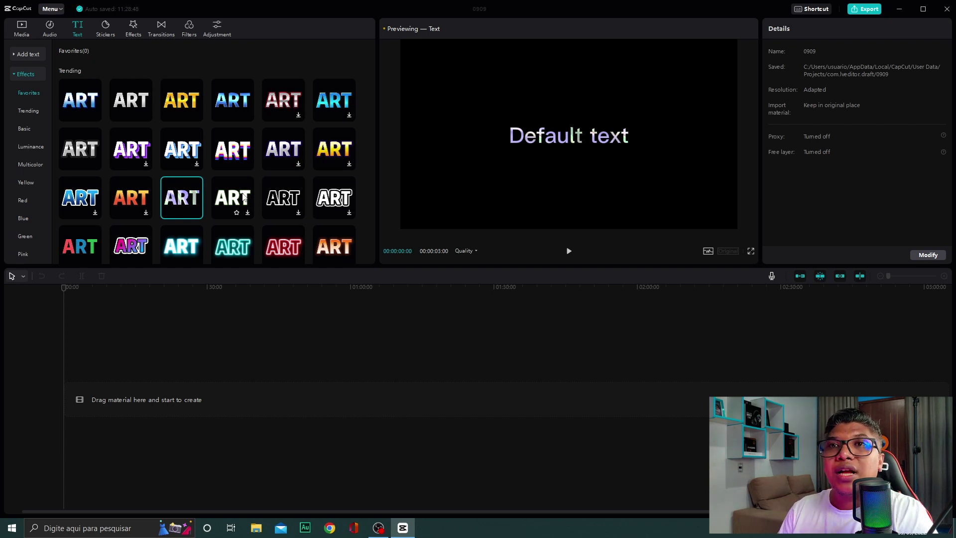
pyautogui.scroll(-3, 282, 190)
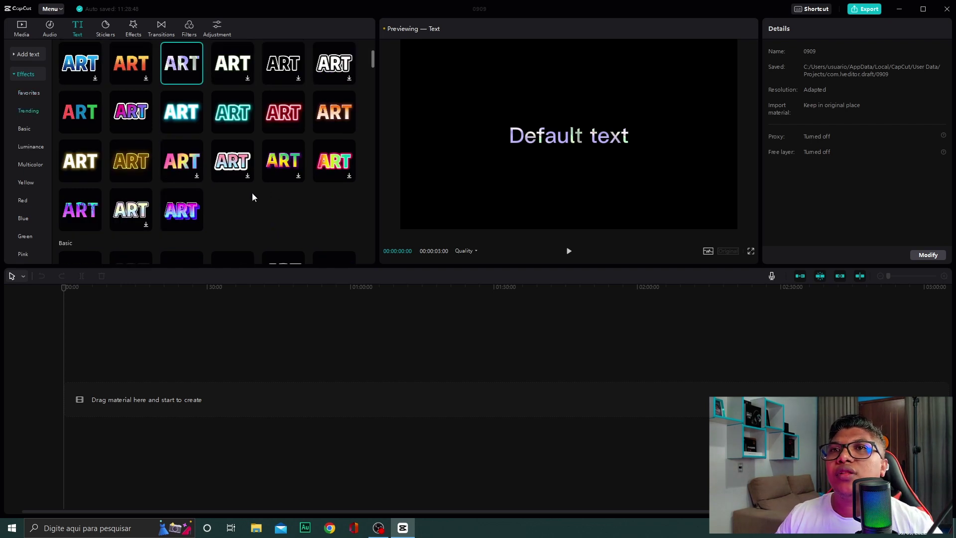
pyautogui.click(288, 163)
pyautogui.click(230, 154)
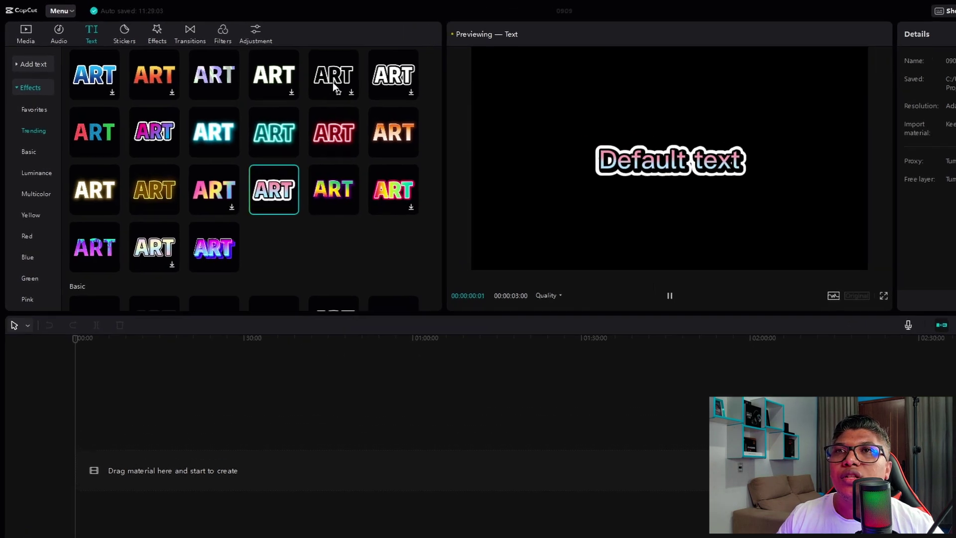
pyautogui.click(332, 82)
pyautogui.click(286, 86)
pyautogui.scroll(3, 328, 197)
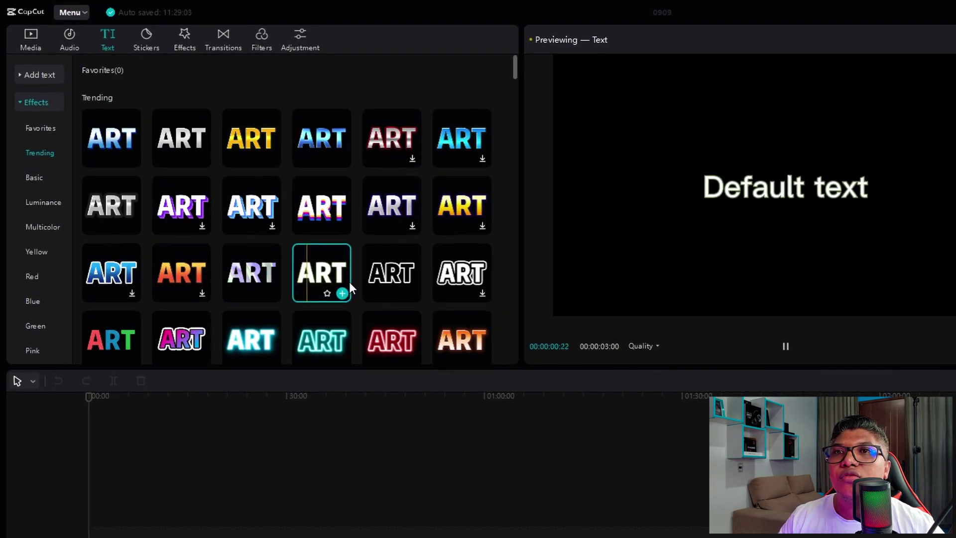
pyautogui.click(447, 293)
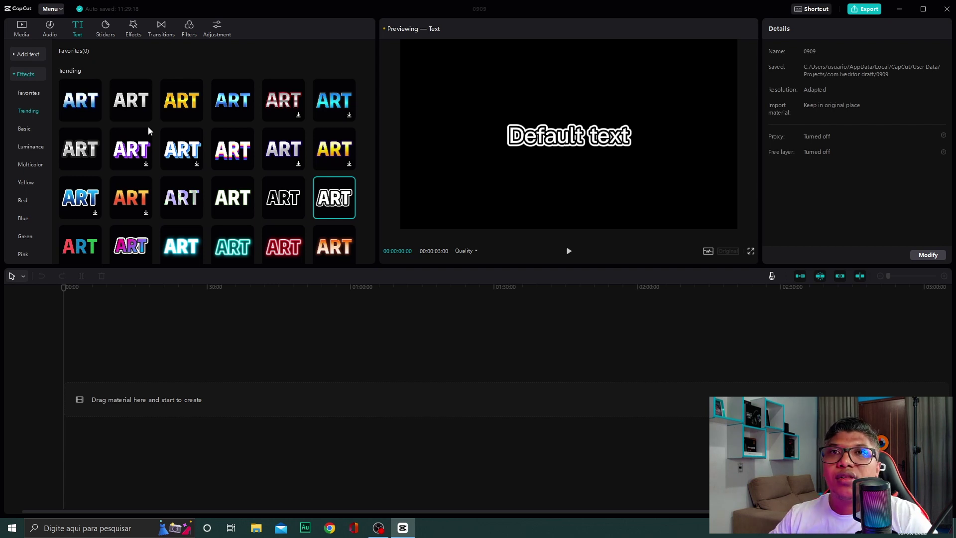
# Step: Examine the text effect styles by category, including Trending, Luminance, Multicolor and Yellow
pyautogui.click(23, 129)
pyautogui.click(27, 113)
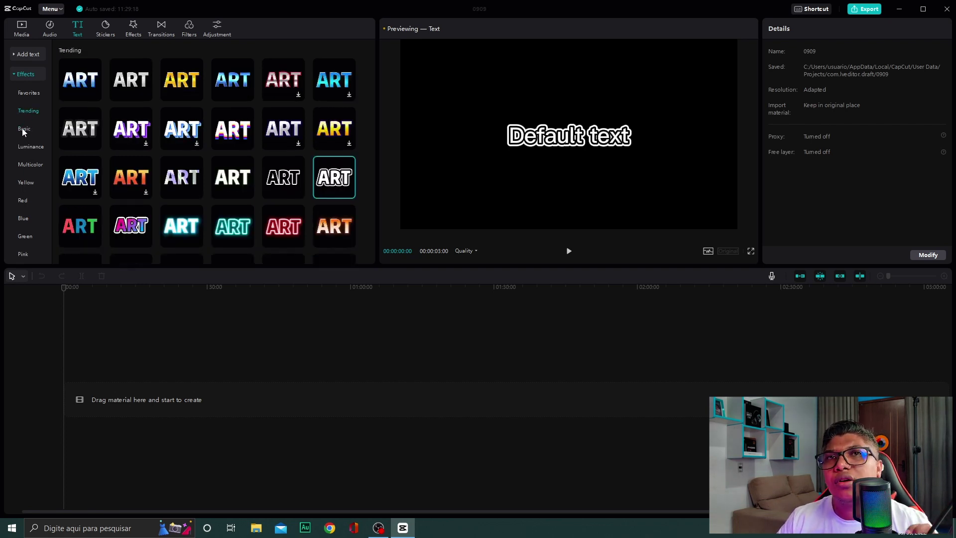
pyautogui.click(25, 147)
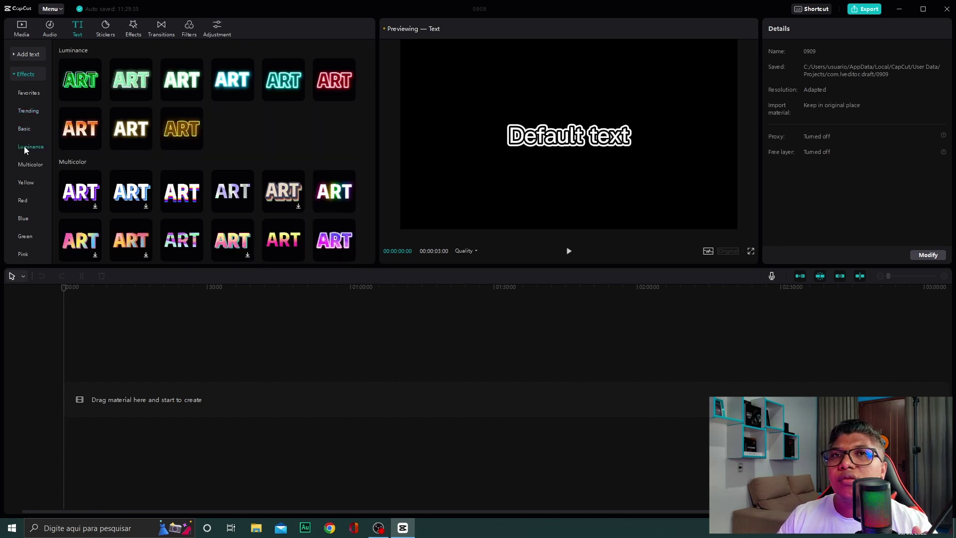
pyautogui.click(28, 165)
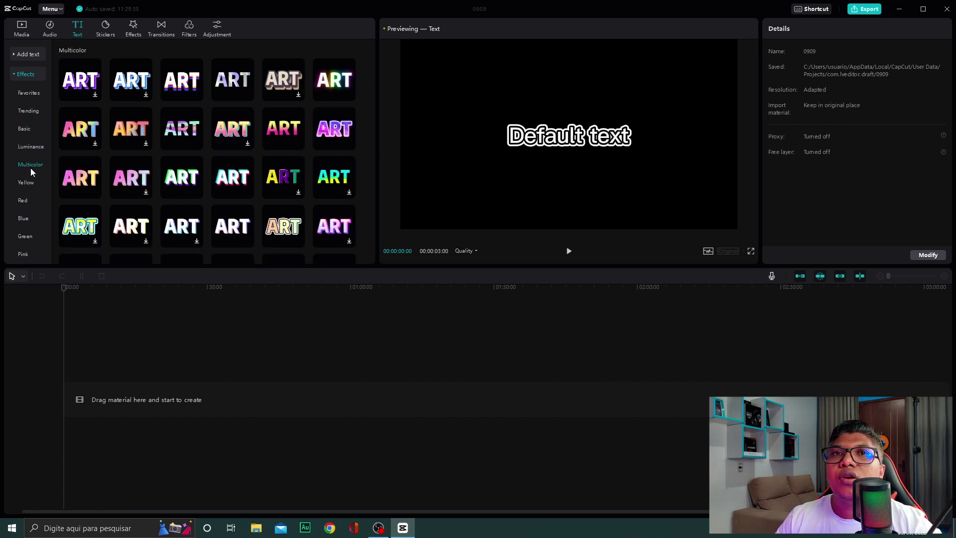
pyautogui.click(27, 183)
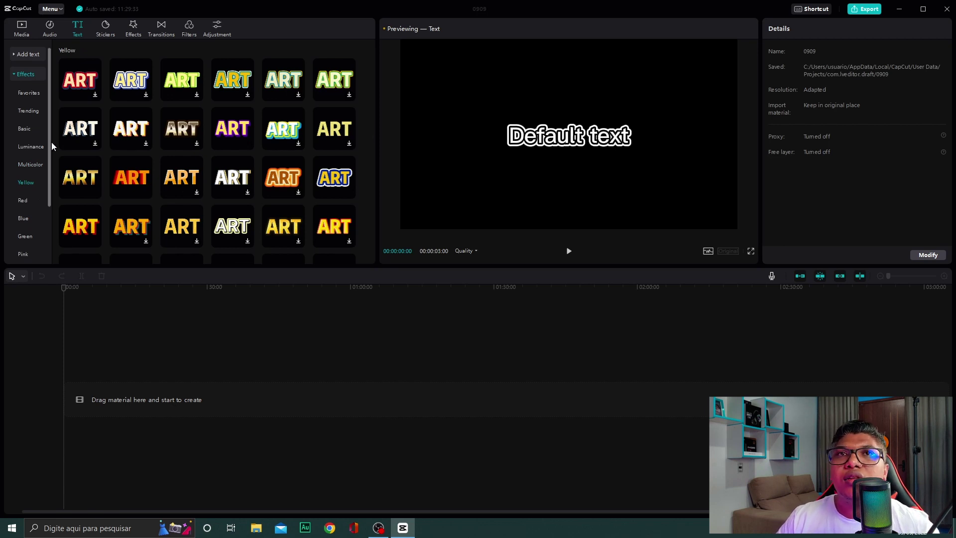
pyautogui.scroll(1, 53, 117)
# Step: Look through the sticker library's Techniques, Trending, cyber, Mood, Spring Festival and Vibes categories
pyautogui.click(104, 29)
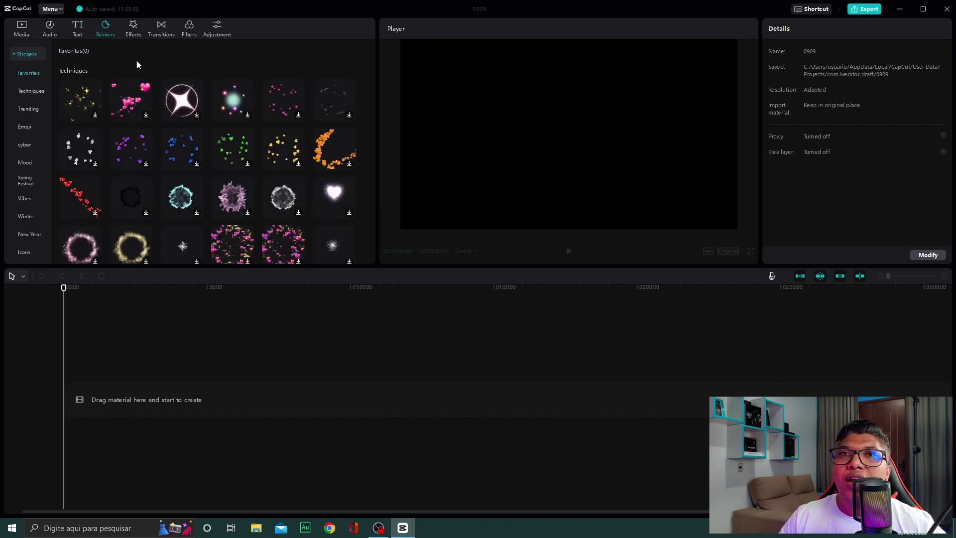
pyautogui.click(23, 92)
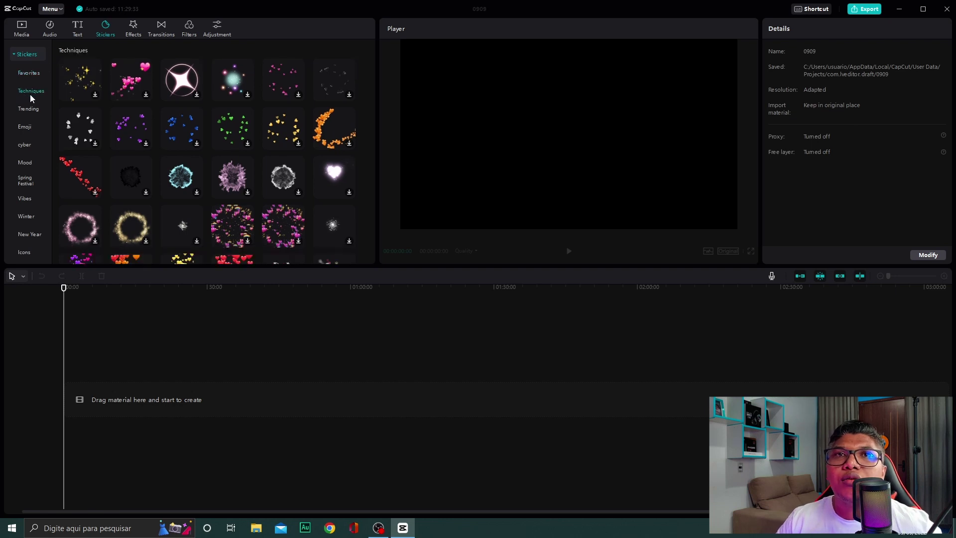
pyautogui.click(27, 110)
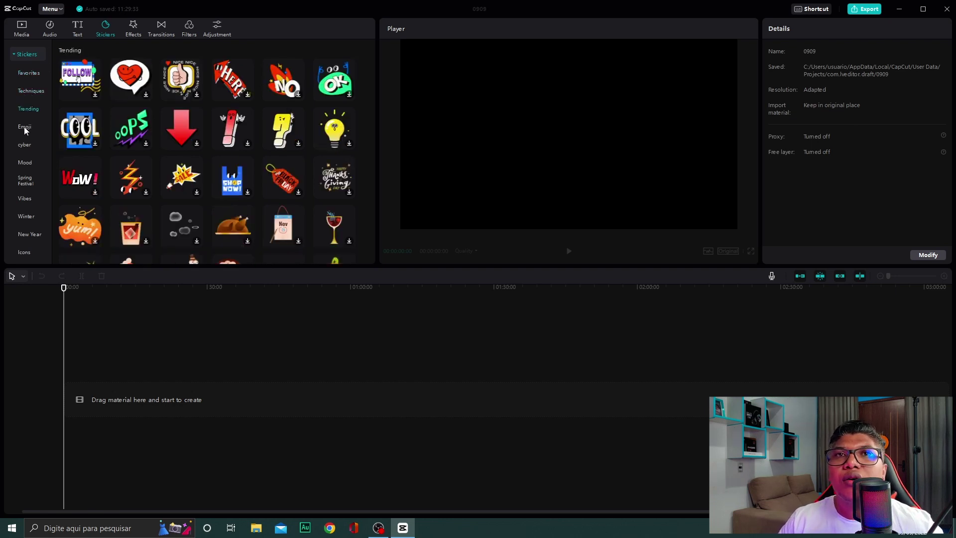
pyautogui.click(23, 145)
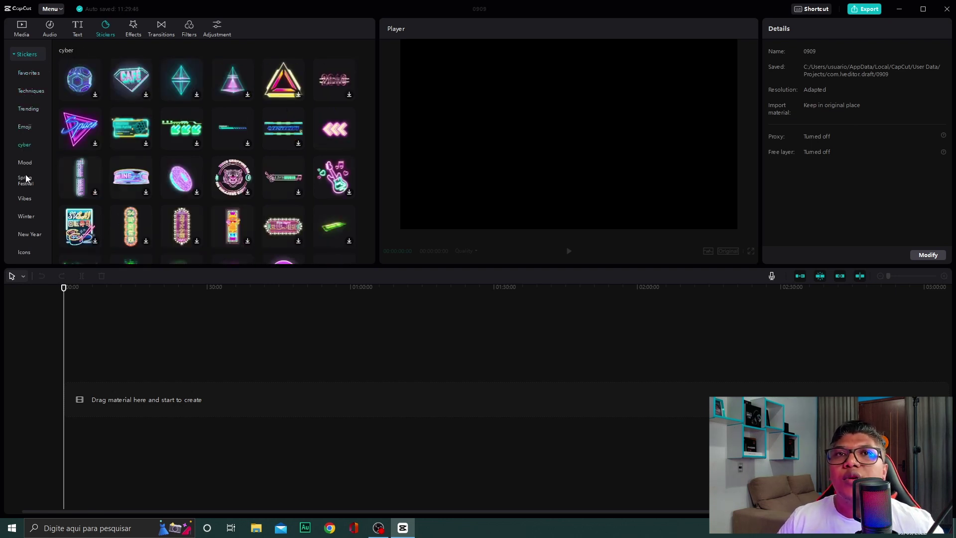
pyautogui.click(25, 165)
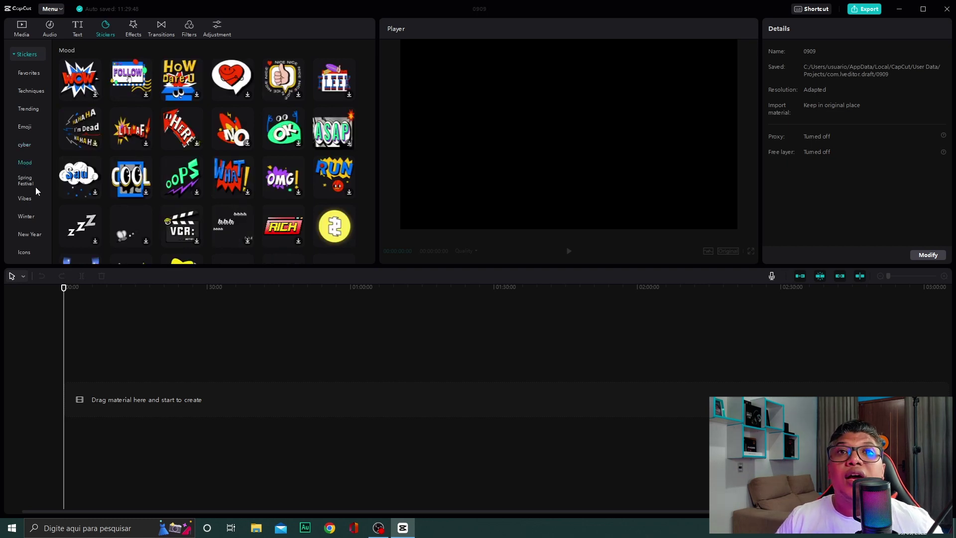
pyautogui.click(34, 188)
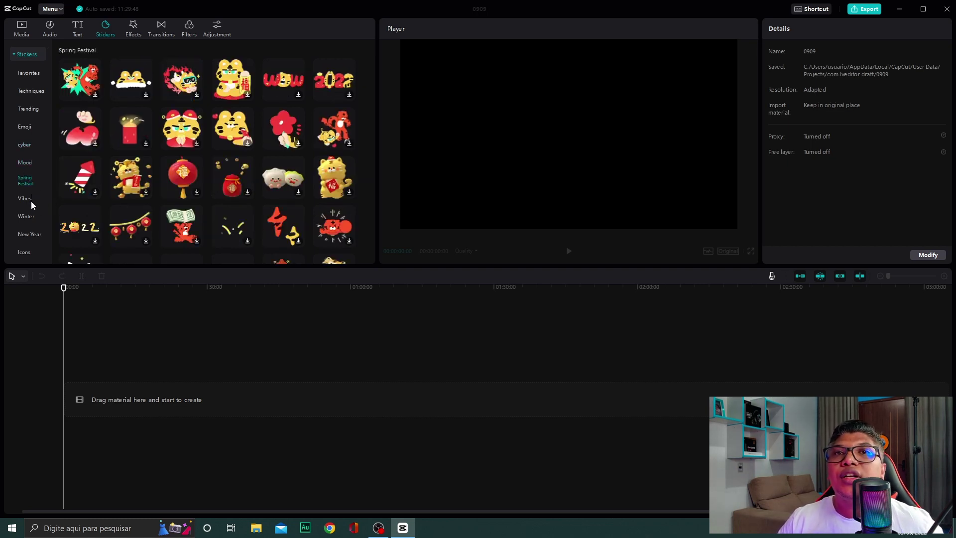
pyautogui.click(28, 198)
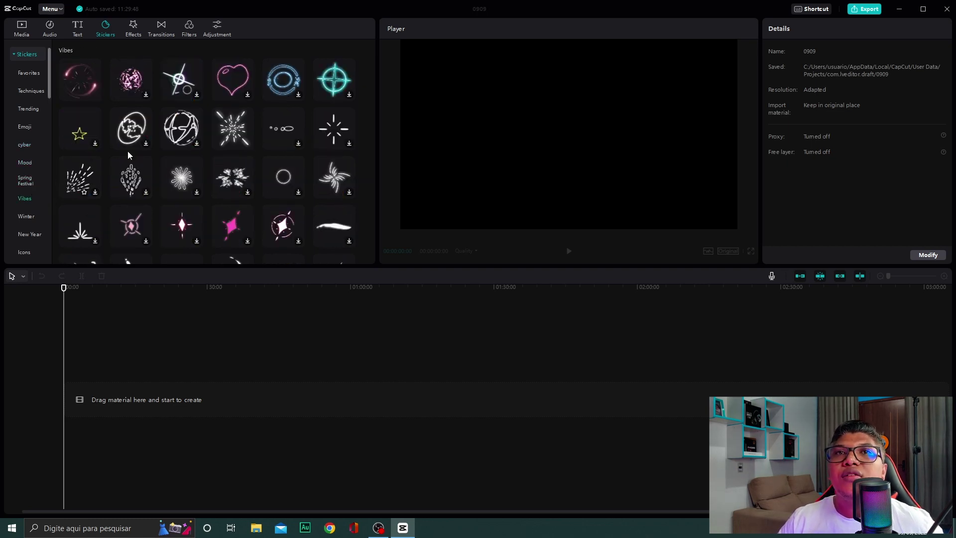
# Step: Browse the video effects library through the Trending, Basic and Bling collections
pyautogui.click(132, 29)
pyautogui.scroll(-5, 188, 193)
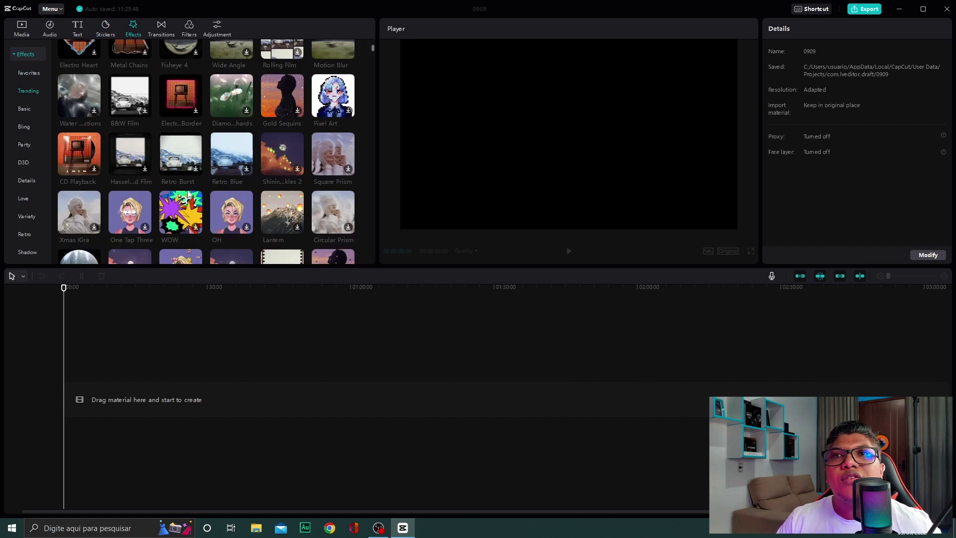
pyautogui.scroll(-10, 187, 190)
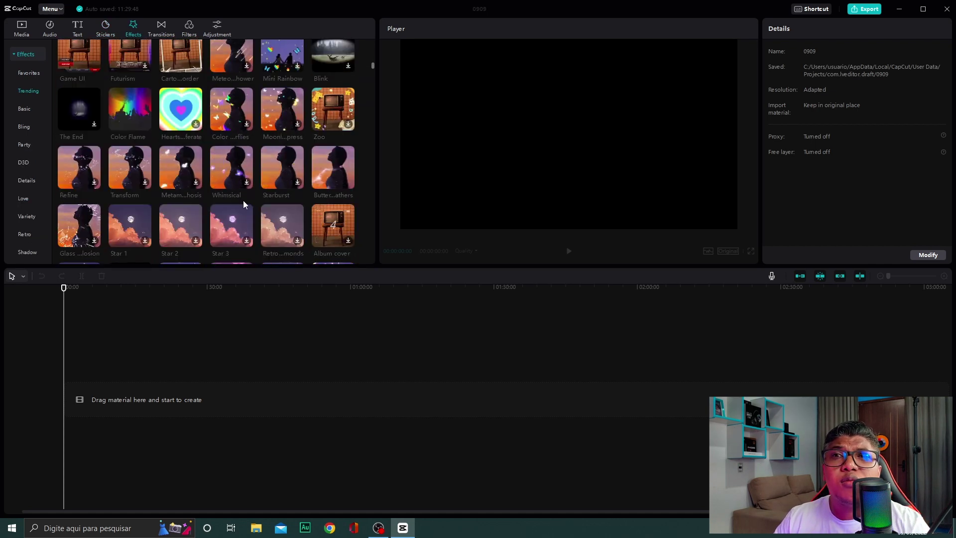
pyautogui.scroll(-10, 197, 199)
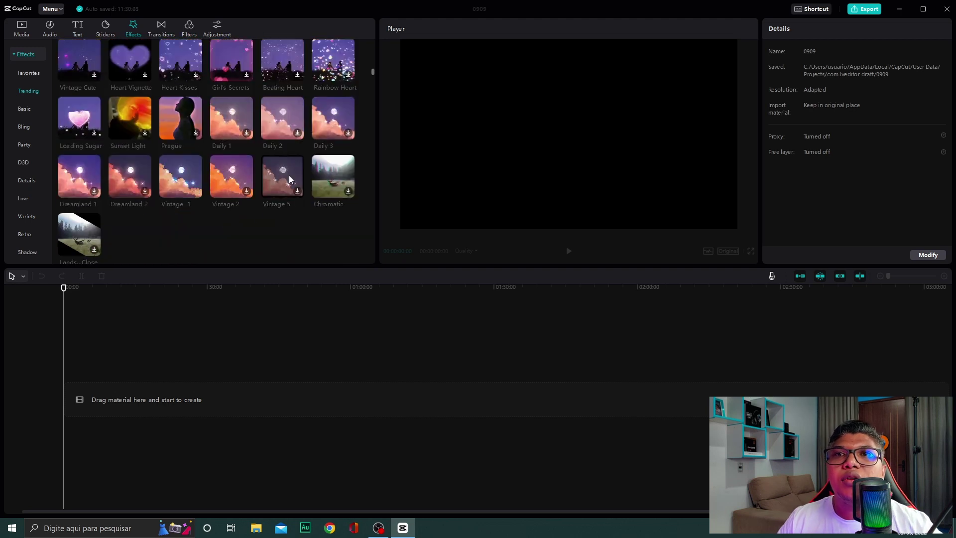
pyautogui.scroll(-8, 211, 210)
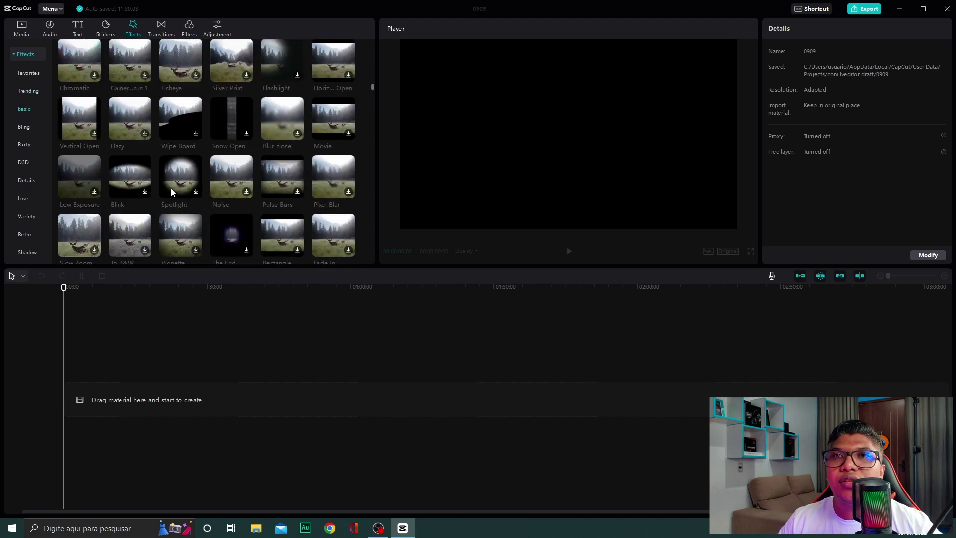
pyautogui.scroll(-8, 171, 188)
pyautogui.scroll(5, 201, 141)
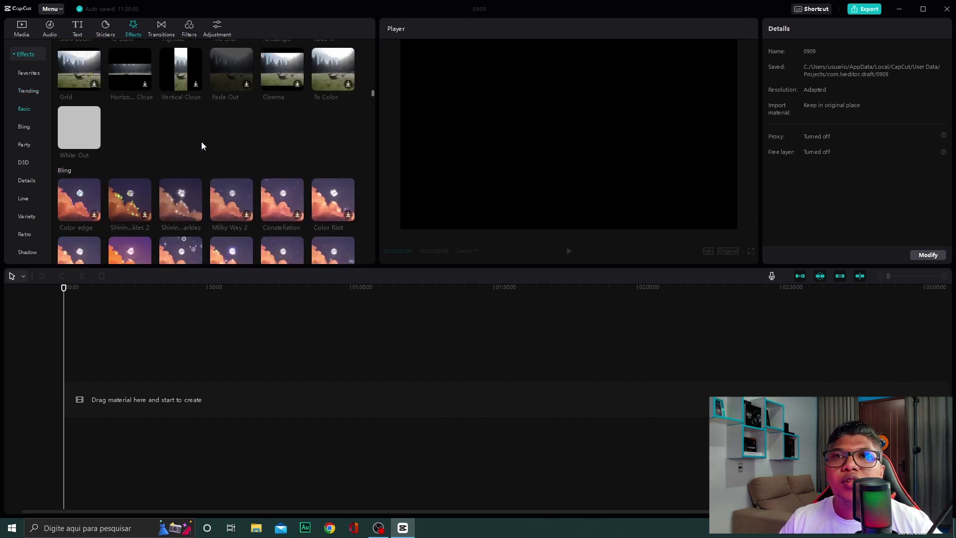
# Step: Open the transitions library and preview the Flashes transition in the Basic category
pyautogui.moveTo(199, 85)
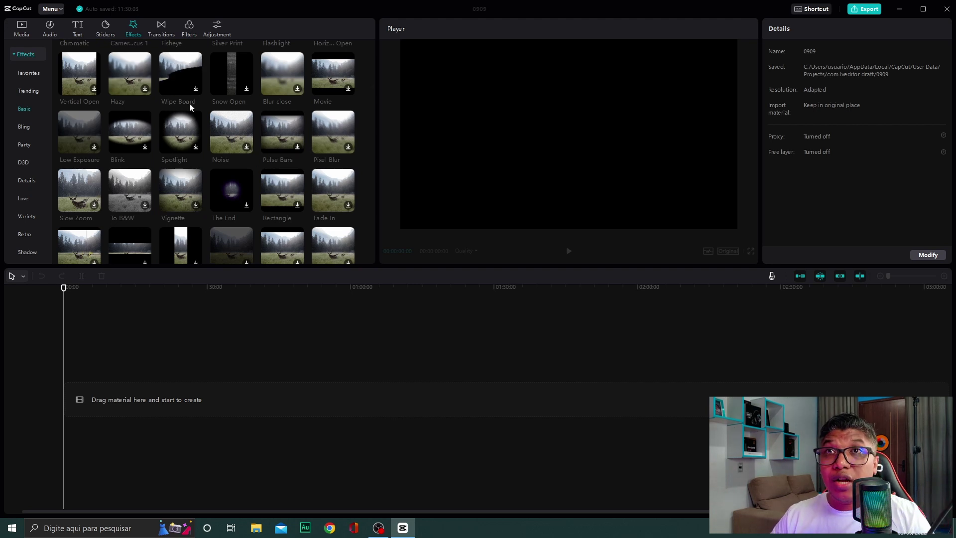
pyautogui.click(185, 28)
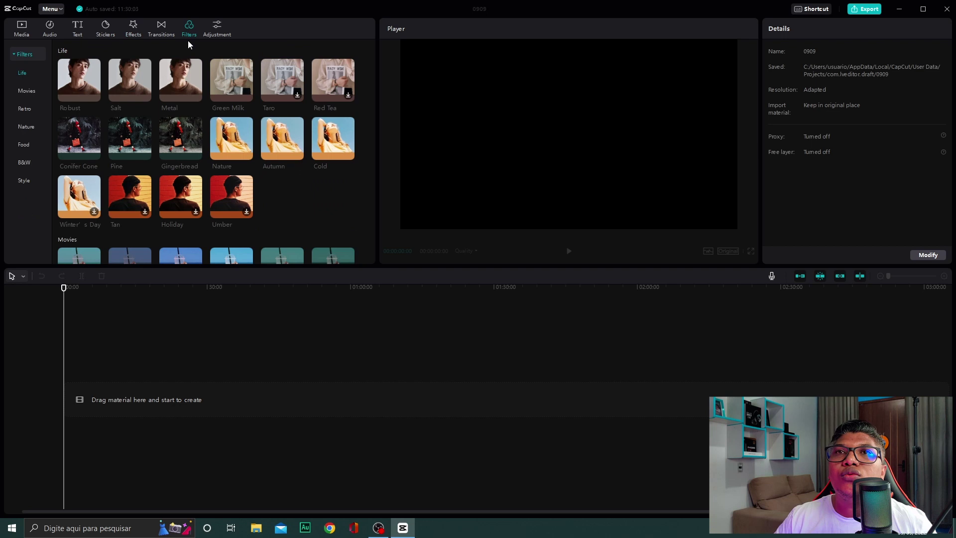
pyautogui.click(161, 28)
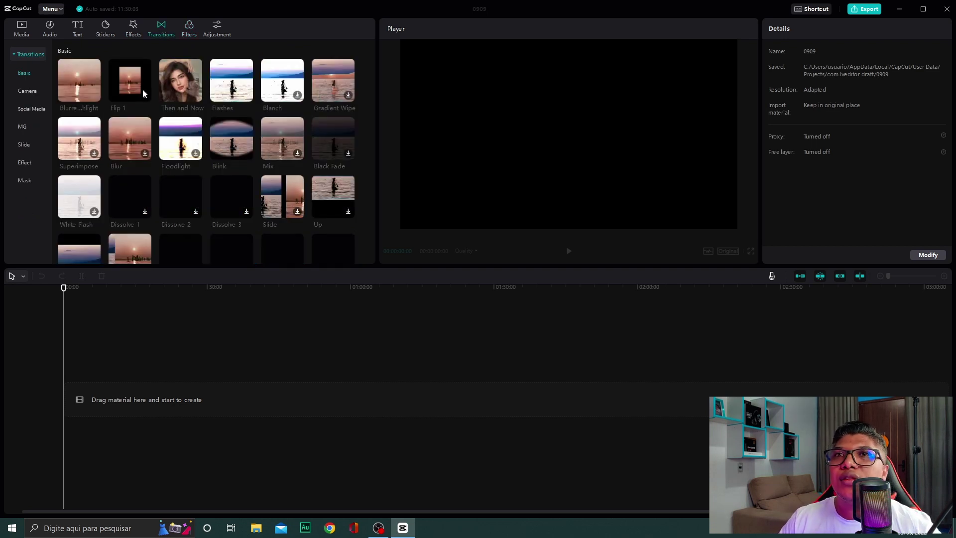
pyautogui.scroll(-3, 273, 138)
pyautogui.scroll(3, 237, 155)
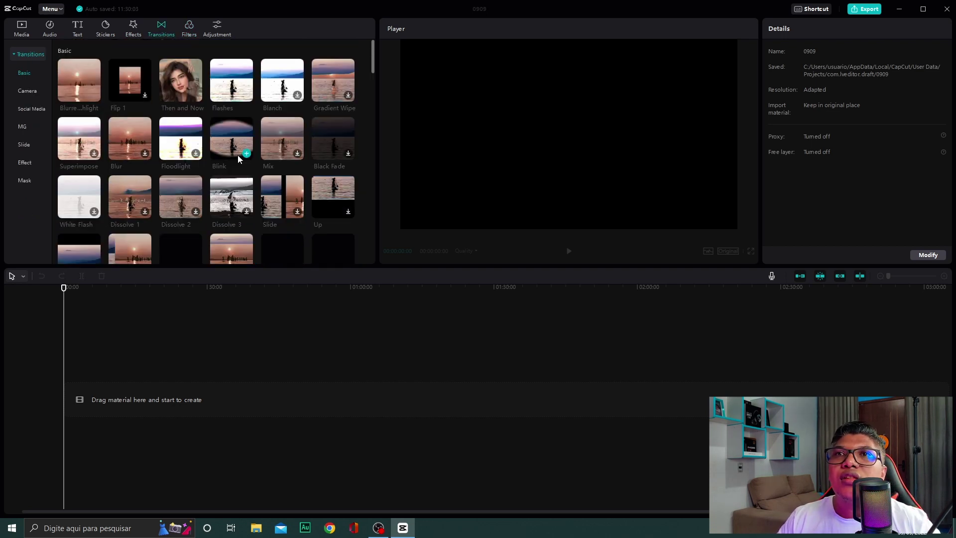
pyautogui.click(228, 82)
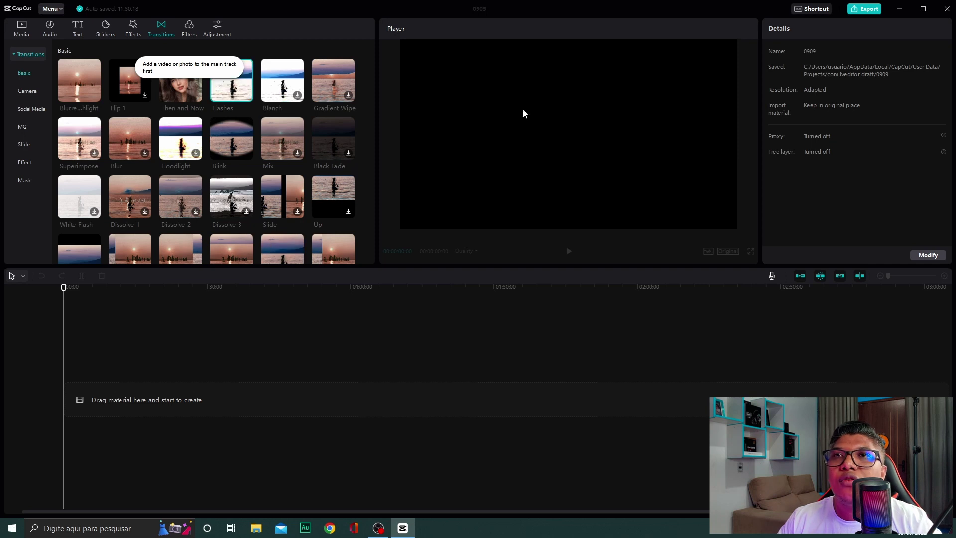
# Step: Look through the transitions library's Basic, Camera, Slide and Effect categories
pyautogui.scroll(-2, 326, 199)
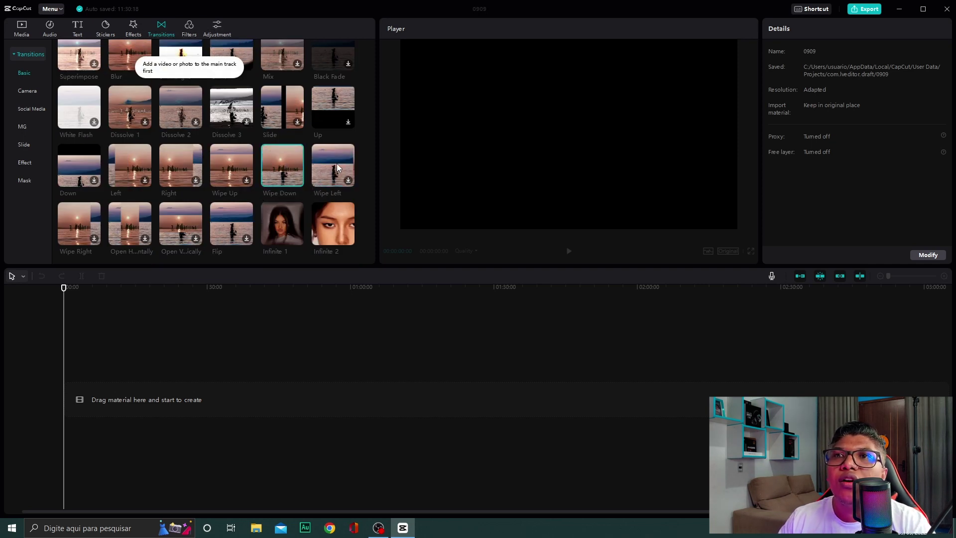
pyautogui.scroll(-2, 336, 164)
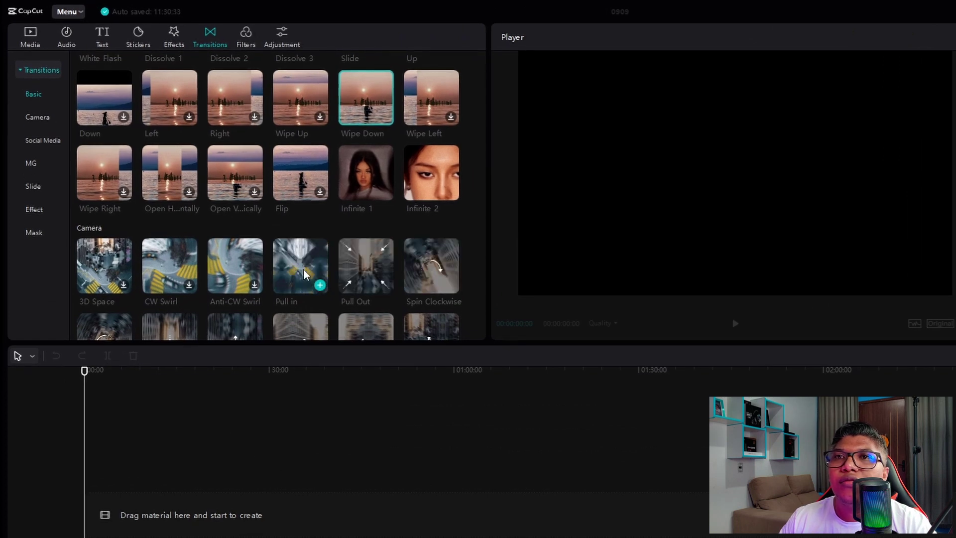
pyautogui.scroll(5, 305, 274)
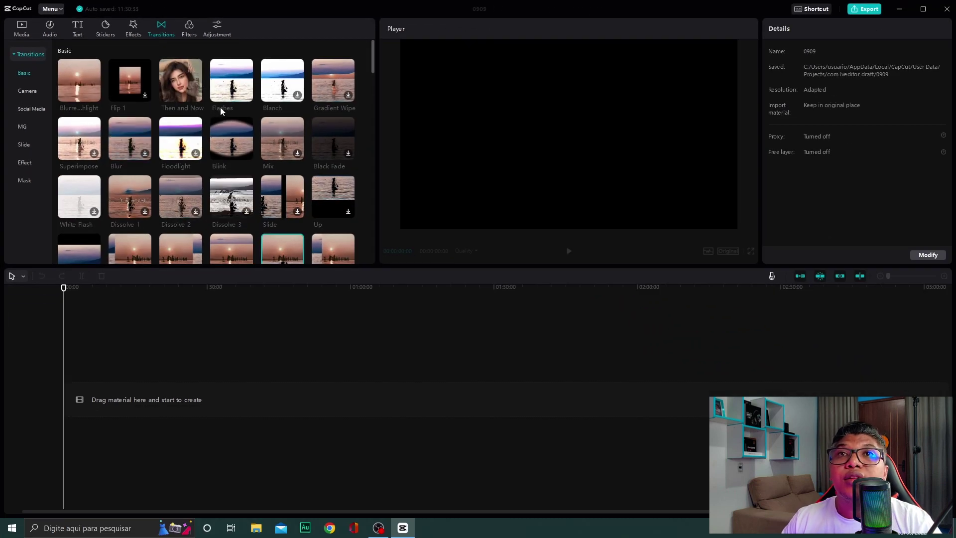
pyautogui.scroll(-10, 25, 105)
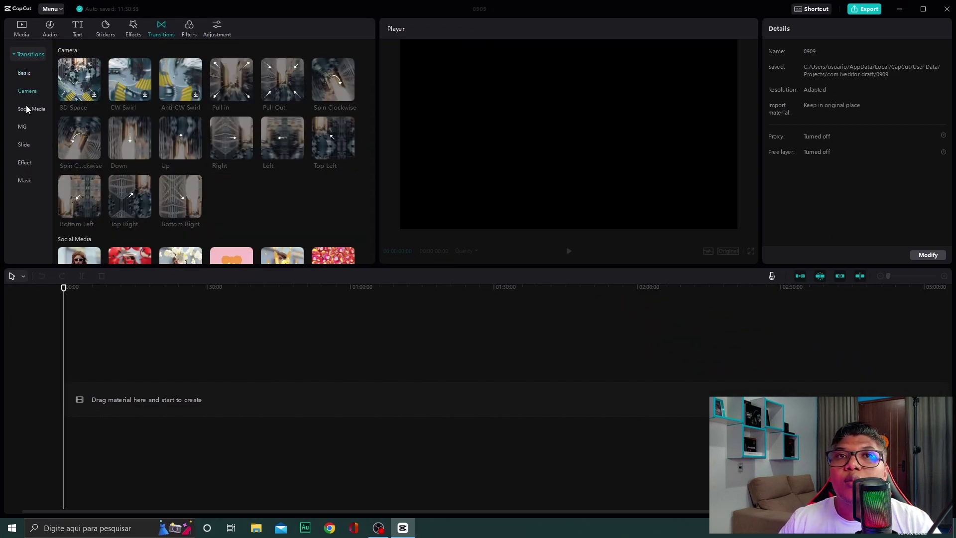
pyautogui.click(23, 143)
pyautogui.click(22, 167)
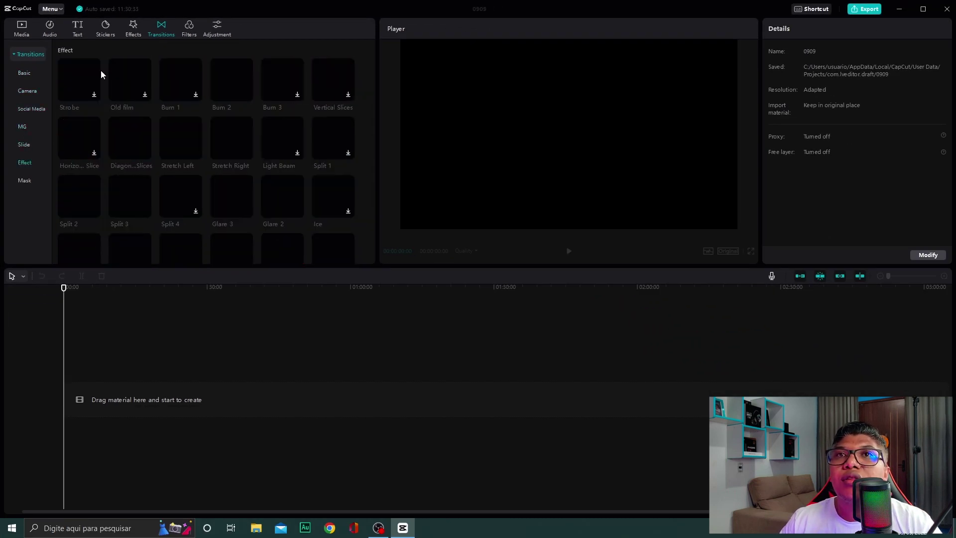
# Step: Browse the filters library from Life through Nature, and view the Customized and LUT adjustment sections
pyautogui.click(189, 27)
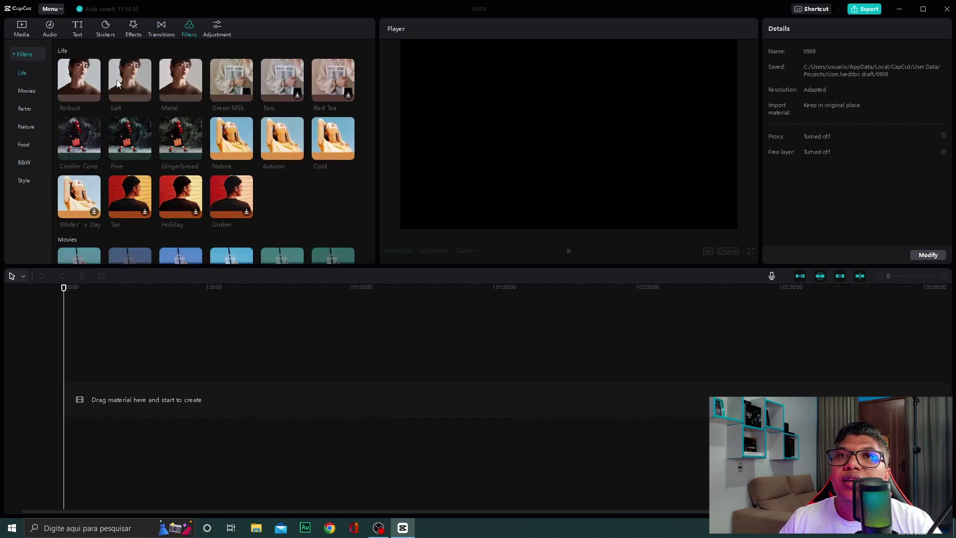
pyautogui.scroll(-3, 241, 188)
pyautogui.scroll(2, 193, 131)
pyautogui.scroll(-6, 216, 136)
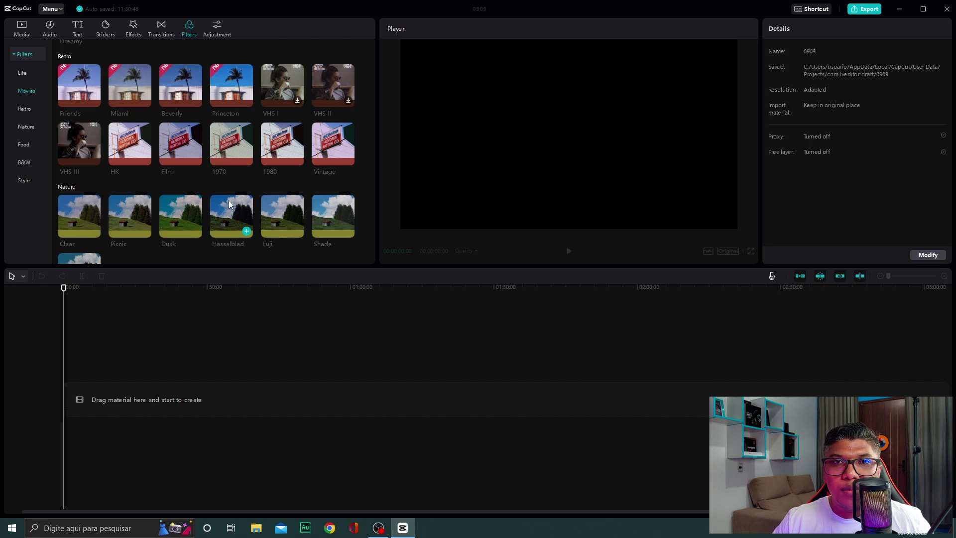
pyautogui.scroll(7, 229, 201)
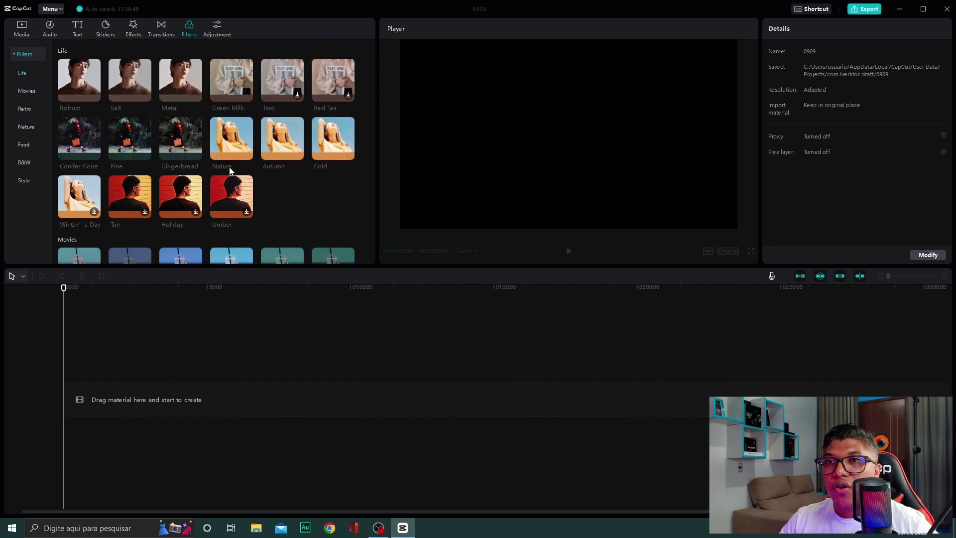
pyautogui.moveTo(243, 156)
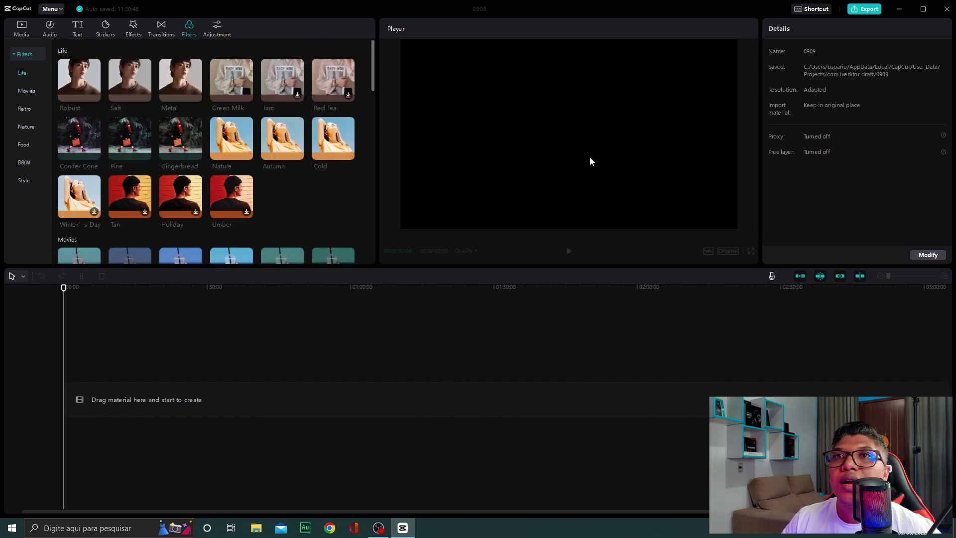
pyautogui.click(216, 31)
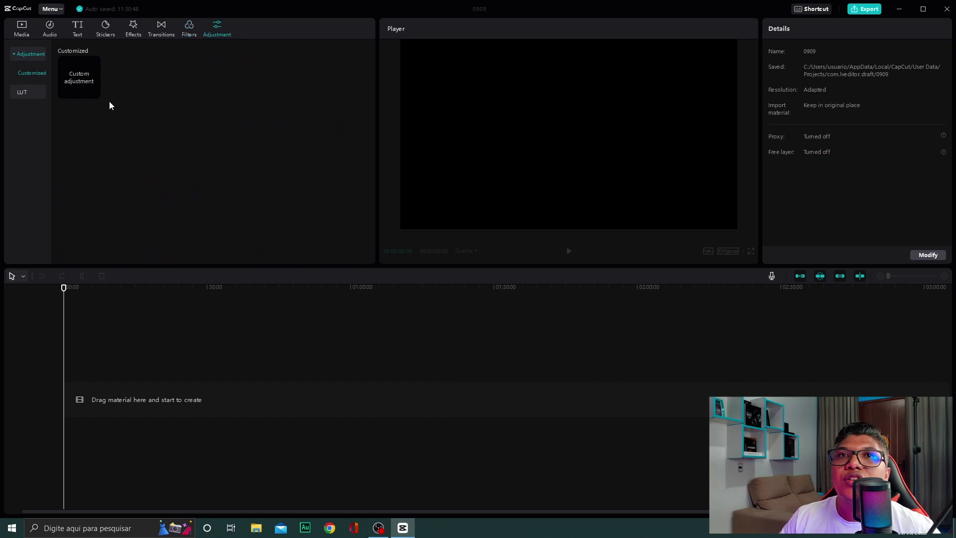
pyautogui.click(27, 93)
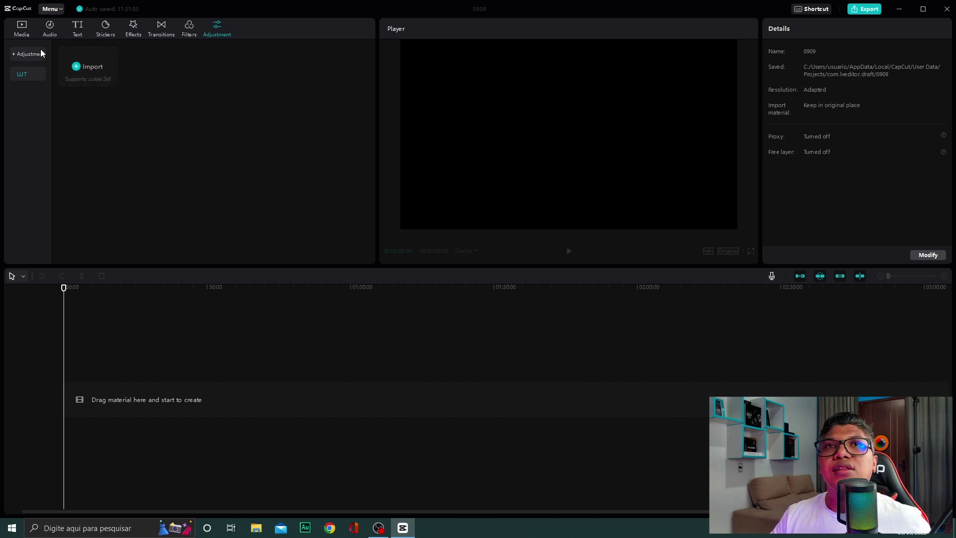
# Step: Import Boxe - 20113.mp4, Boxe - 20115.mp4, Boxe - 20118.mp4 and Boxe - 20119.mp4 from the Downloads folder into the project's local media
pyautogui.click(22, 29)
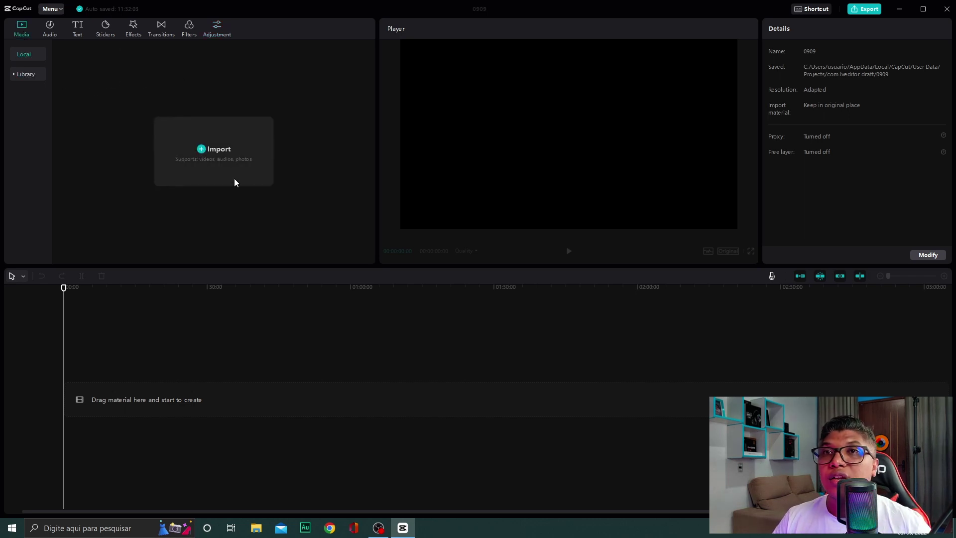
pyautogui.click(226, 164)
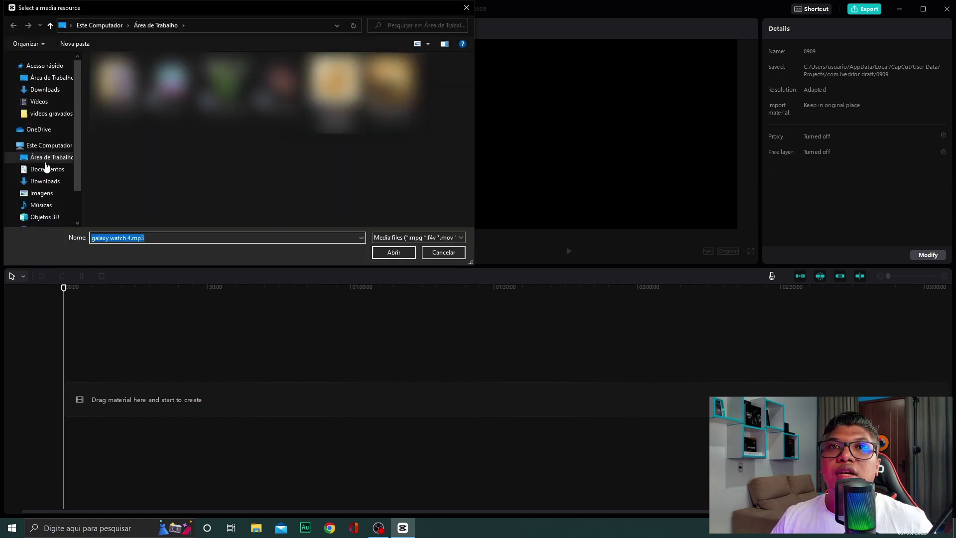
pyautogui.click(44, 89)
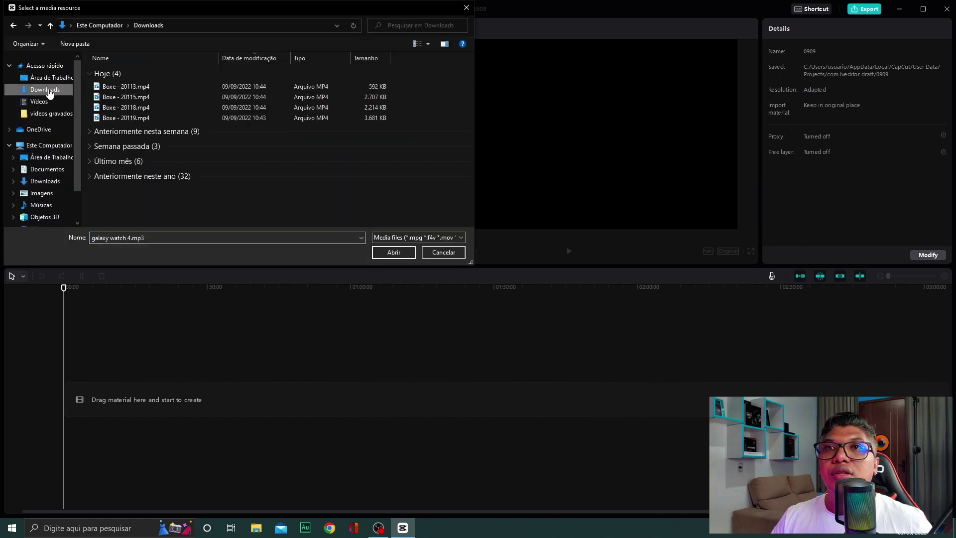
pyautogui.click(119, 86)
pyautogui.keyDown('ctrl'); pyautogui.click(125, 97); pyautogui.keyUp('ctrl')
pyautogui.keyDown('ctrl'); pyautogui.click(127, 107); pyautogui.keyUp('ctrl')
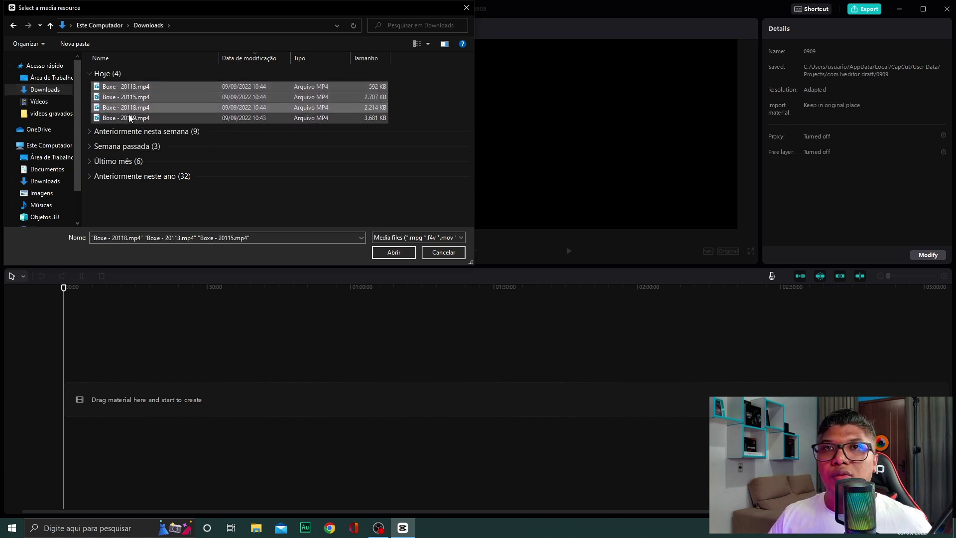
pyautogui.keyDown('ctrl'); pyautogui.click(131, 118); pyautogui.keyUp('ctrl')
pyautogui.click(396, 256)
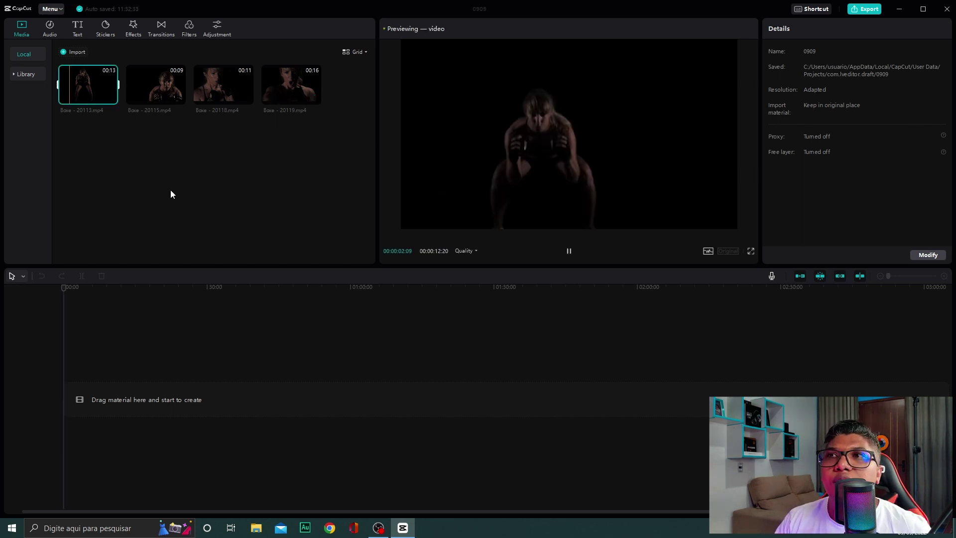
# Step: Preview the imported boxing clips, viewing Boxe - 20119.mp4 in full screen before returning to the editor
pyautogui.click(164, 102)
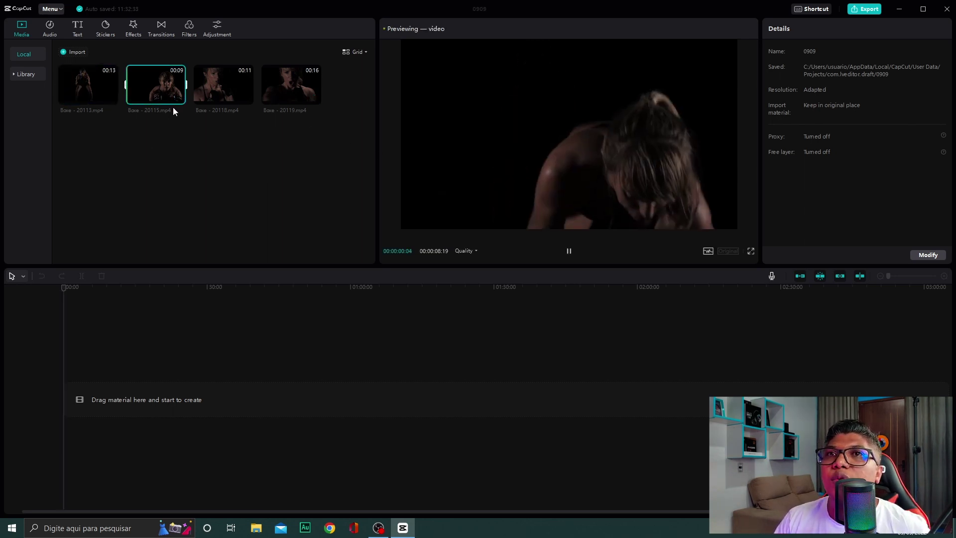
pyautogui.click(220, 83)
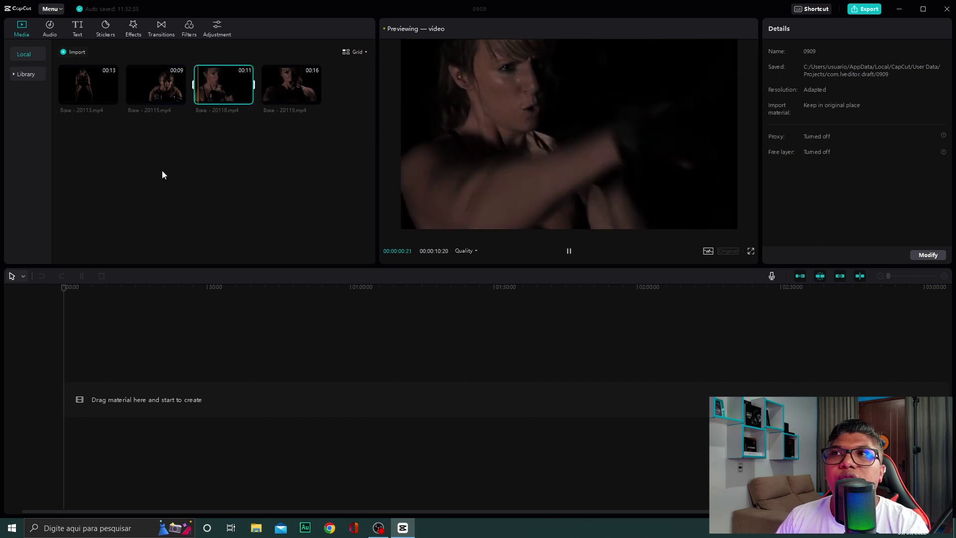
pyautogui.click(72, 85)
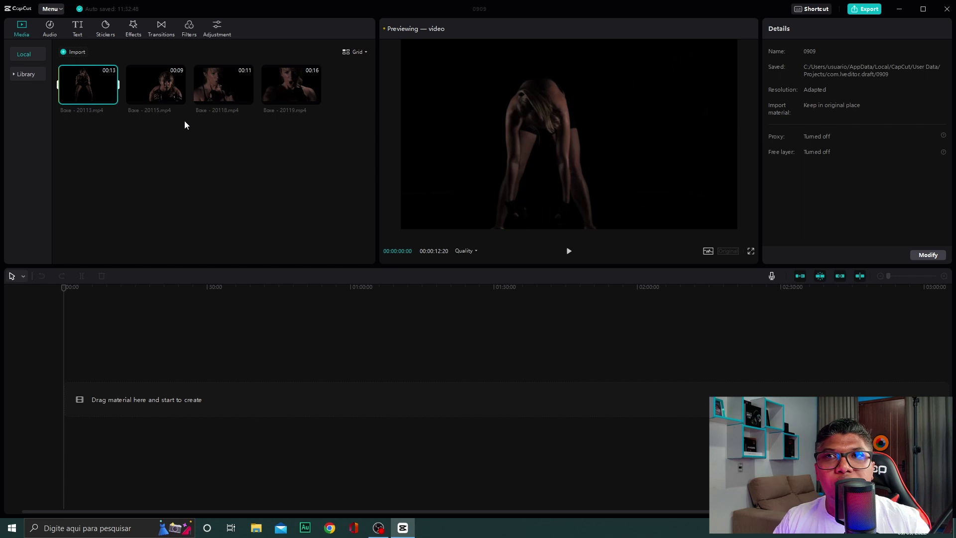
pyautogui.click(293, 91)
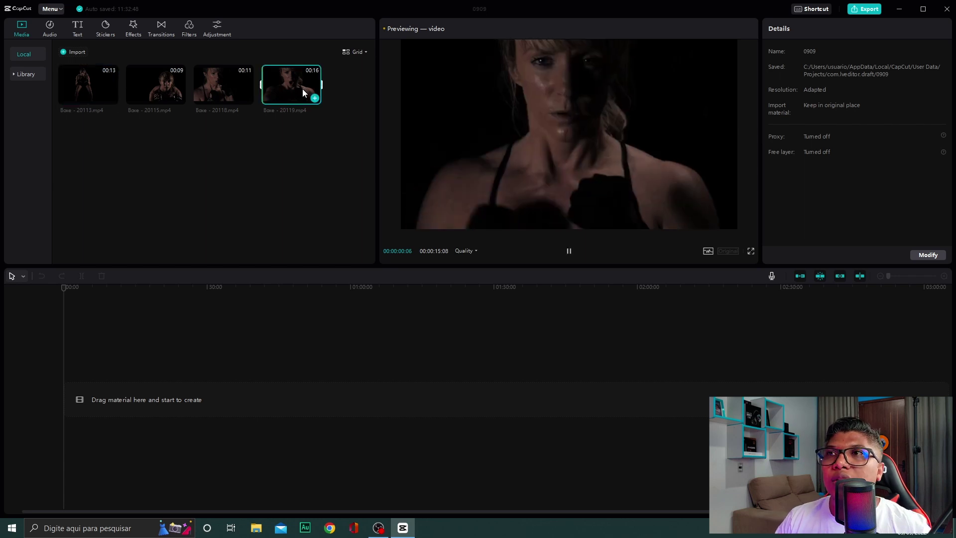
pyautogui.click(750, 252)
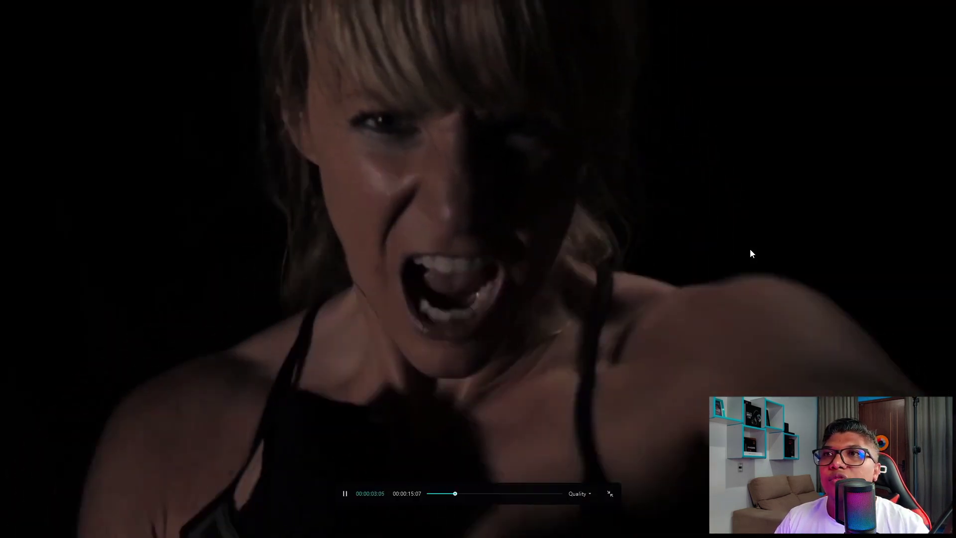
pyautogui.press('Escape')
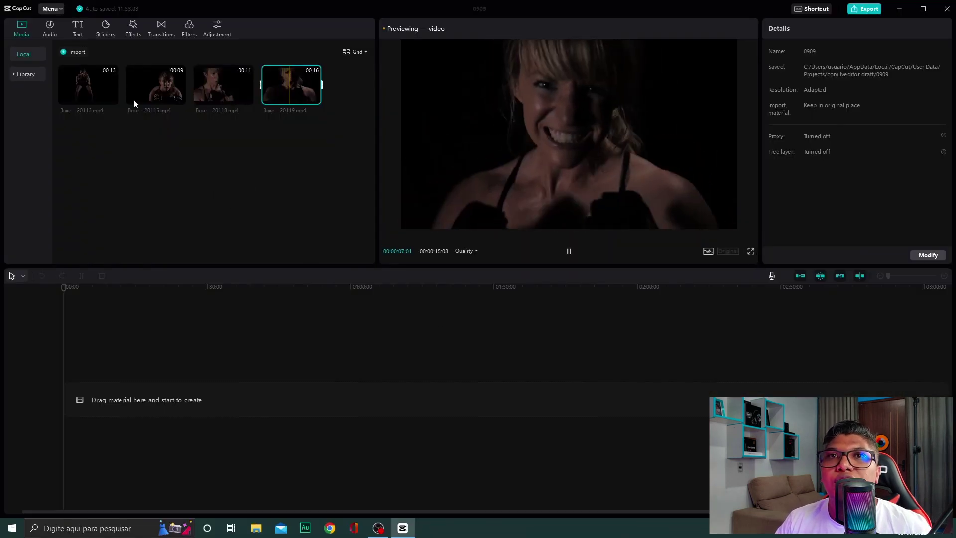
# Step: Place Boxe - 20113.mp4 at the start of the main track, play it and check several points along the clip
pyautogui.moveTo(86, 85); pyautogui.dragTo(67, 401)
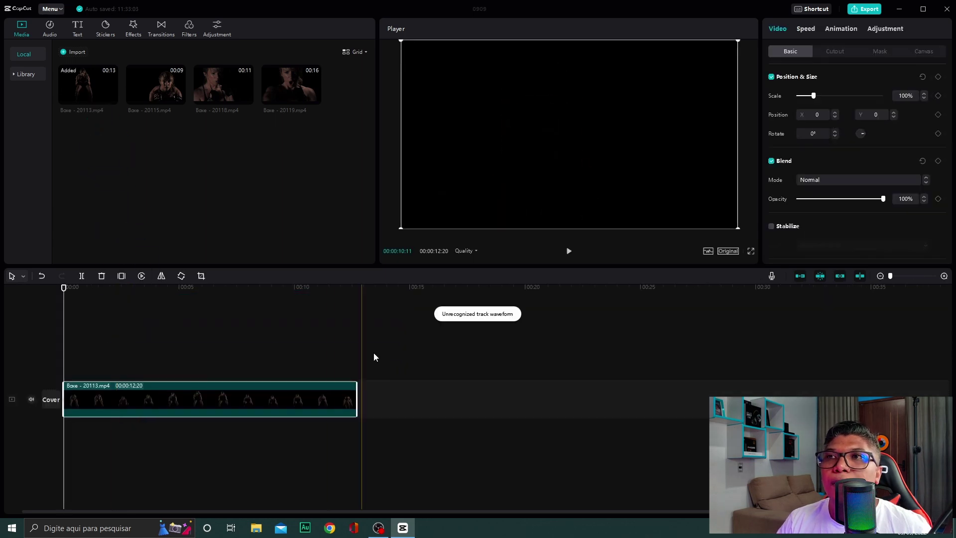
pyautogui.press('space')
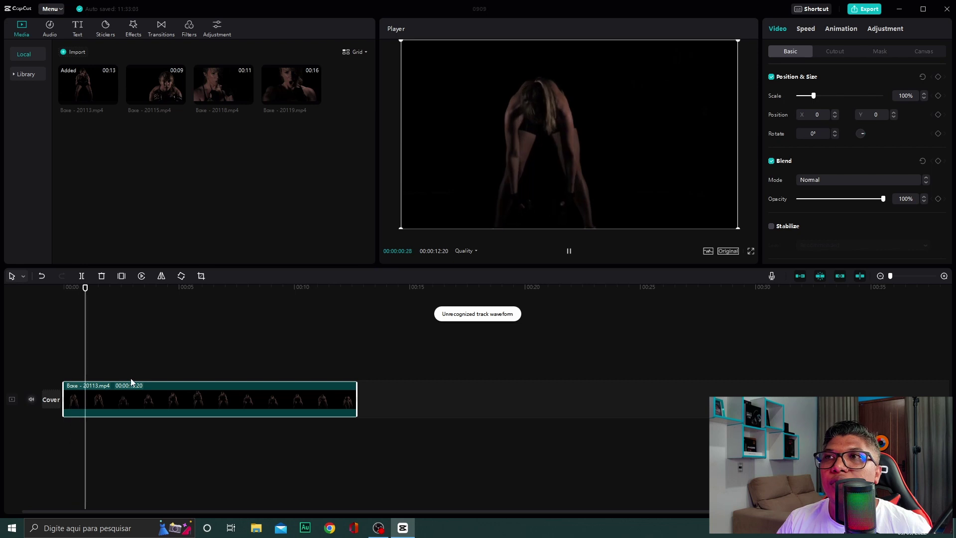
pyautogui.moveTo(80, 299); pyautogui.dragTo(142, 306)
pyautogui.click(237, 314)
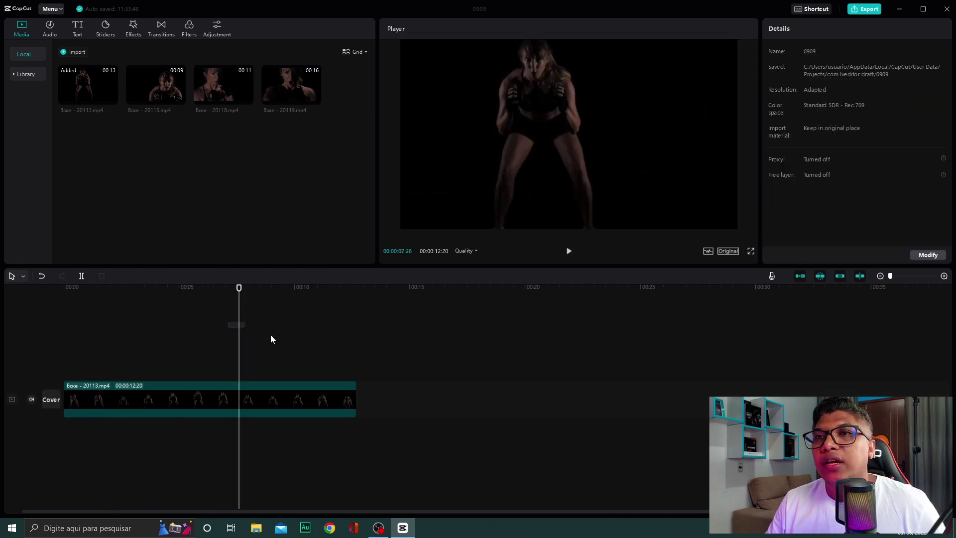
pyautogui.click(298, 316)
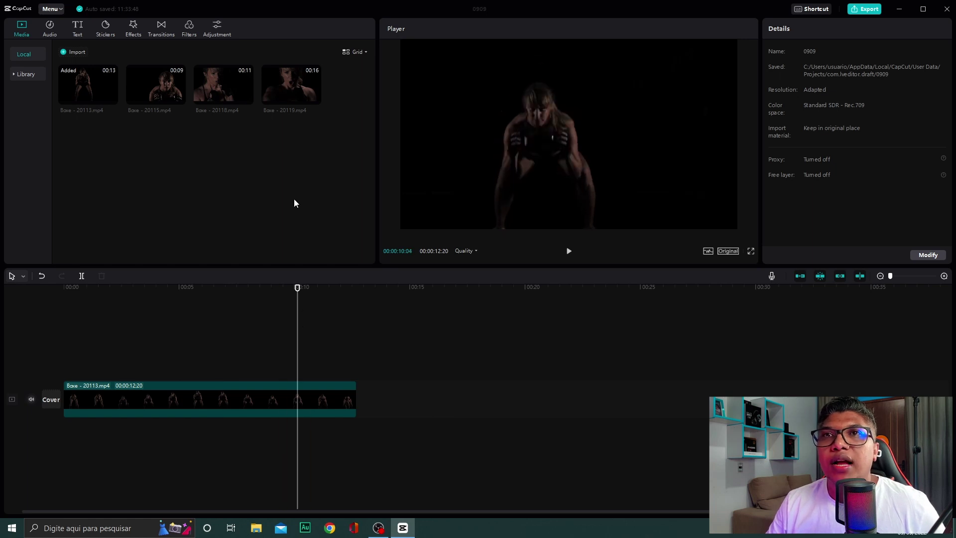
# Step: Add Boxe - 20115.mp4 to the main track directly after the first clip, and select it on the timeline
pyautogui.click(160, 103)
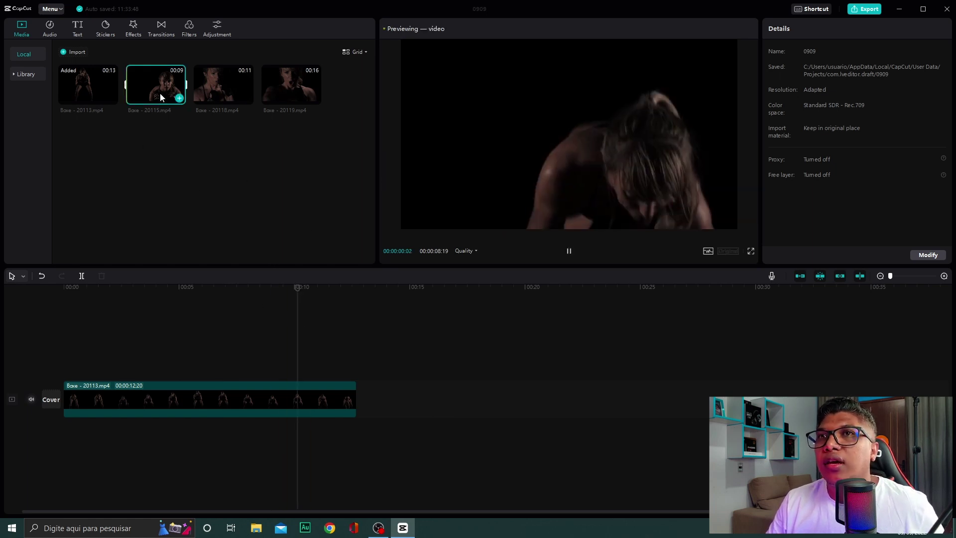
pyautogui.click(88, 95)
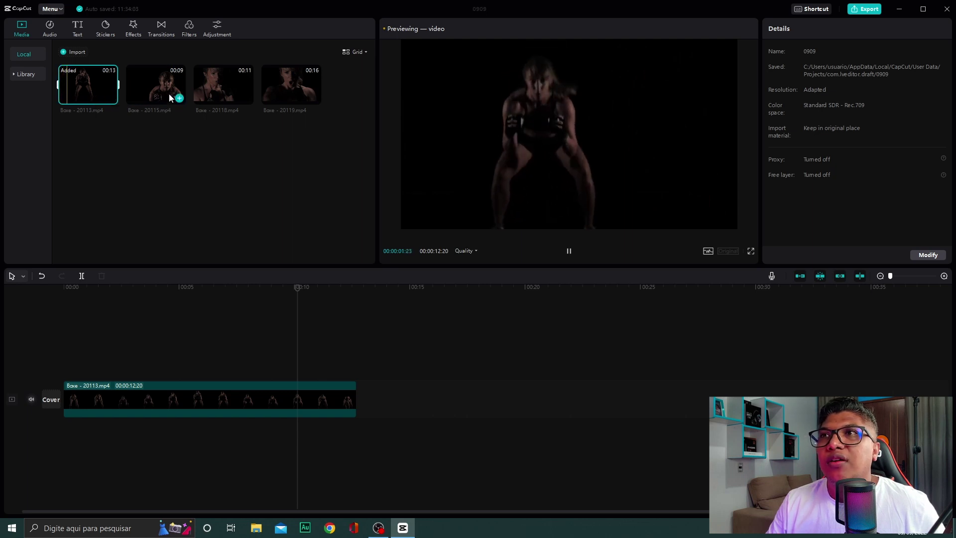
pyautogui.moveTo(156, 87); pyautogui.dragTo(355, 398)
pyautogui.click(362, 351)
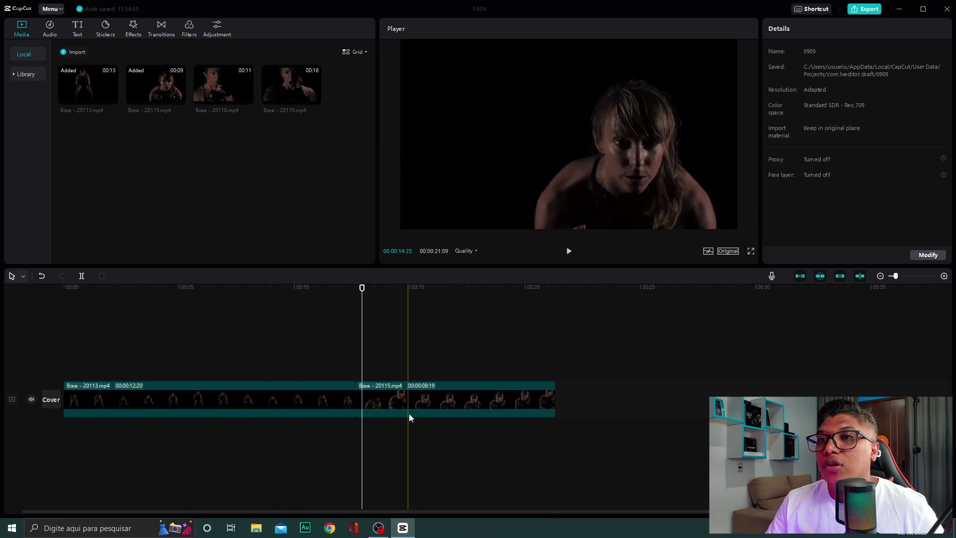
pyautogui.moveTo(433, 404); pyautogui.dragTo(459, 401)
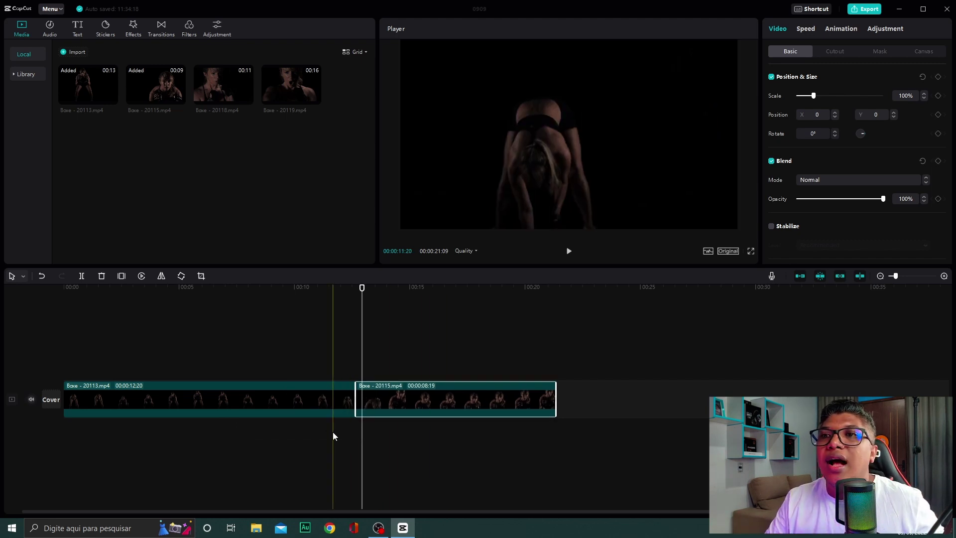
# Step: Try Boxe - 20115.mp4 on an upper track and ahead of Boxe - 20113.mp4, and return it to second place on the main track
pyautogui.moveTo(394, 400); pyautogui.dragTo(11, 377)
pyautogui.click(51, 402)
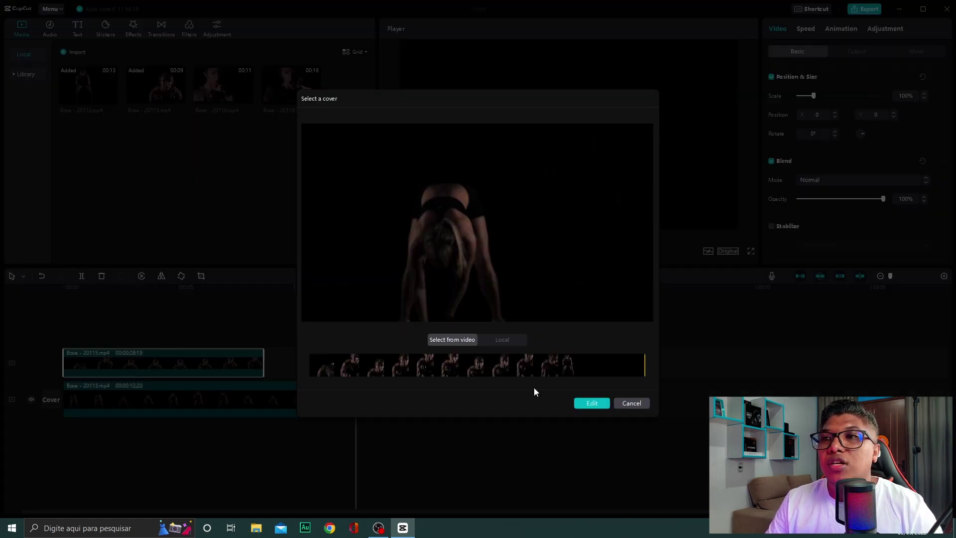
pyautogui.click(639, 404)
pyautogui.moveTo(146, 356); pyautogui.dragTo(145, 389)
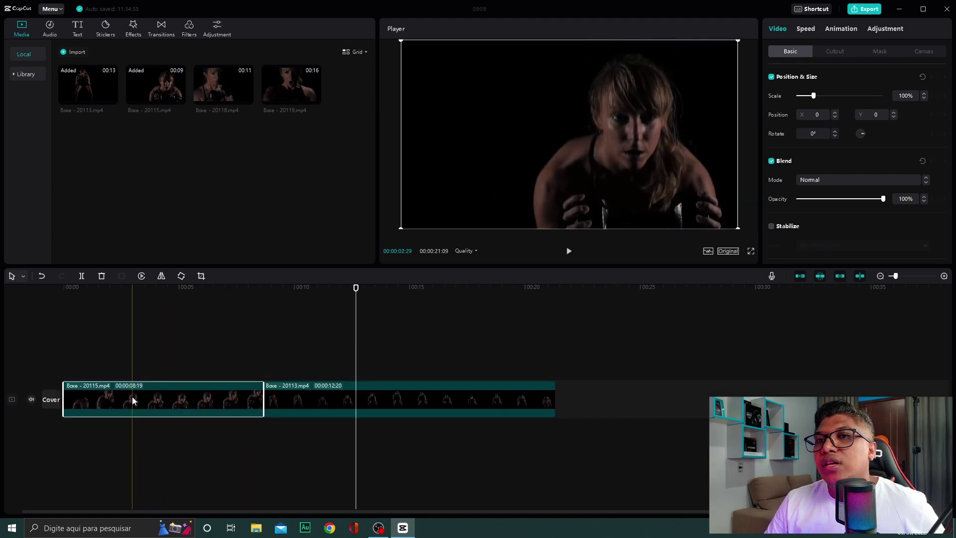
pyautogui.moveTo(169, 400); pyautogui.dragTo(235, 401)
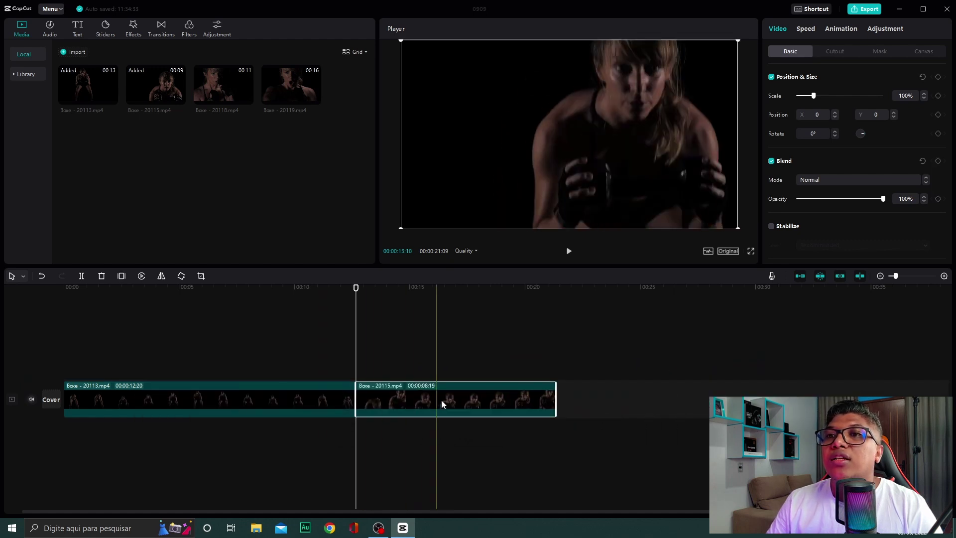
pyautogui.moveTo(441, 399); pyautogui.dragTo(475, 399)
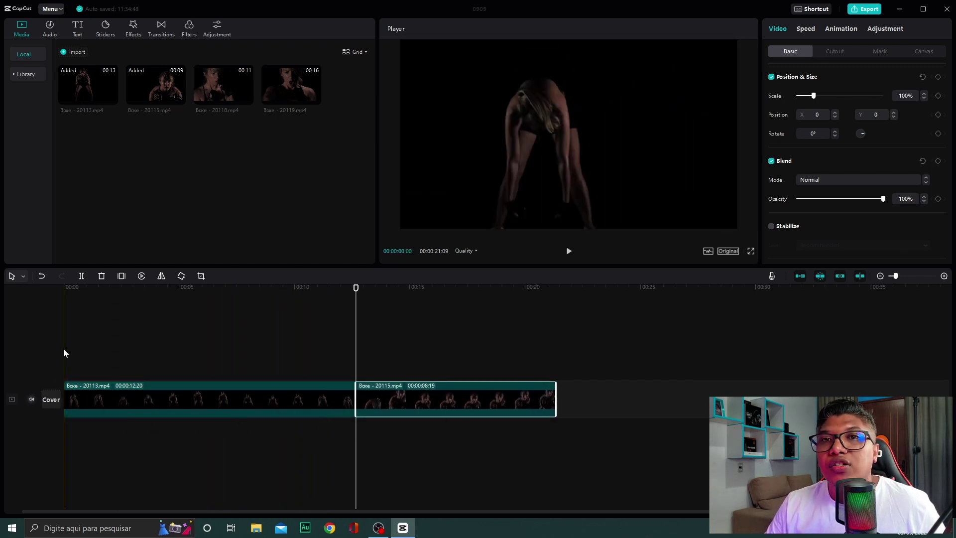
# Step: Play the sequence from the start and across the cut between the two clips, and return the playhead to the beginning
pyautogui.click(67, 328)
pyautogui.press('space')
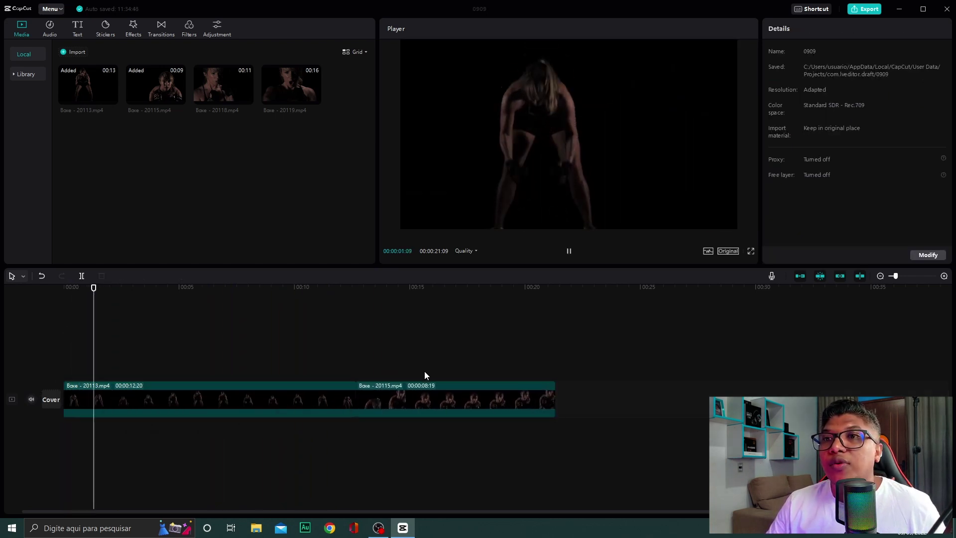
pyautogui.click(348, 333)
pyautogui.press('space')
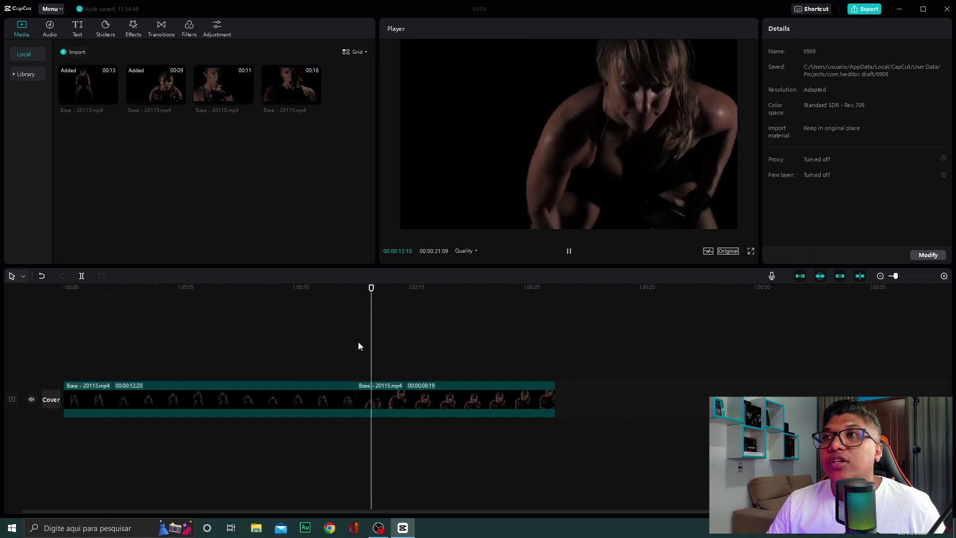
pyautogui.moveTo(369, 290); pyautogui.dragTo(64, 291)
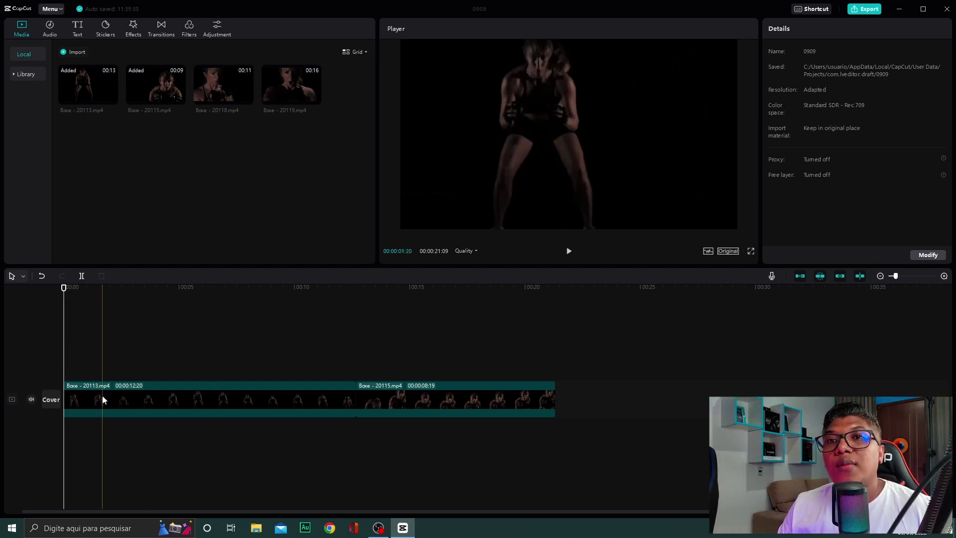
# Step: Try stacking Boxe - 20113.mp4 and Boxe - 20118.mp4 on separate tracks above Boxe - 20115.mp4, and restore the two-clip main track
pyautogui.moveTo(102, 396); pyautogui.dragTo(103, 459)
pyautogui.moveTo(109, 360); pyautogui.dragTo(118, 321)
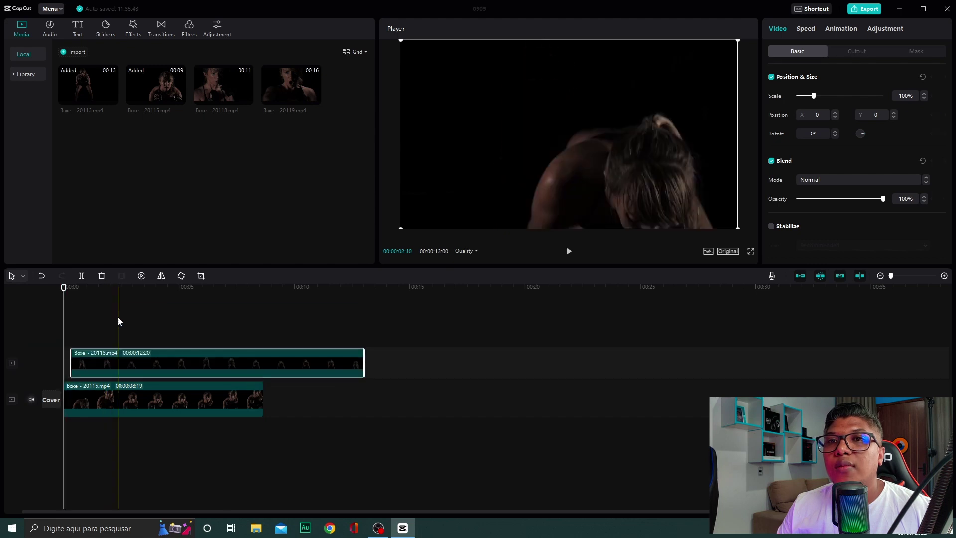
pyautogui.moveTo(109, 360); pyautogui.dragTo(100, 398)
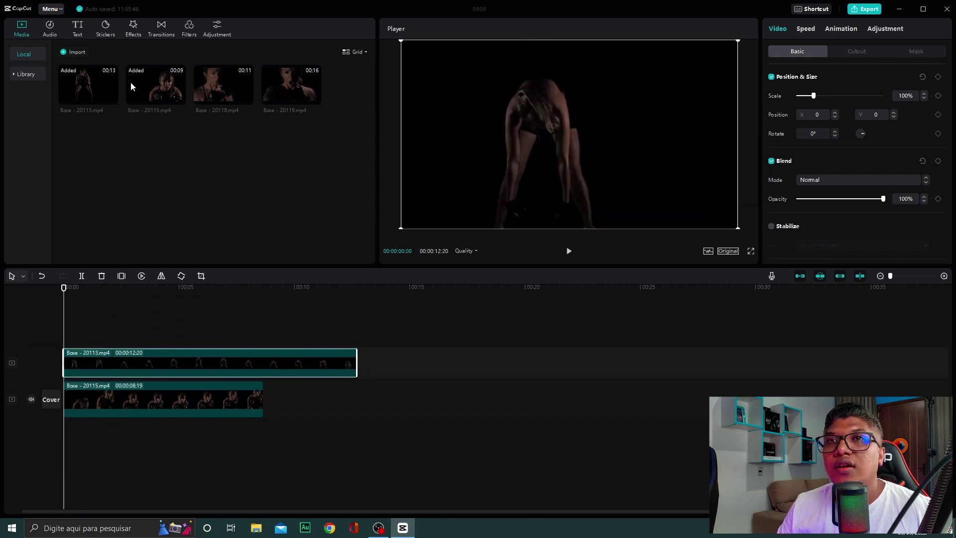
pyautogui.moveTo(232, 88); pyautogui.dragTo(73, 312)
pyautogui.moveTo(124, 333); pyautogui.dragTo(111, 342)
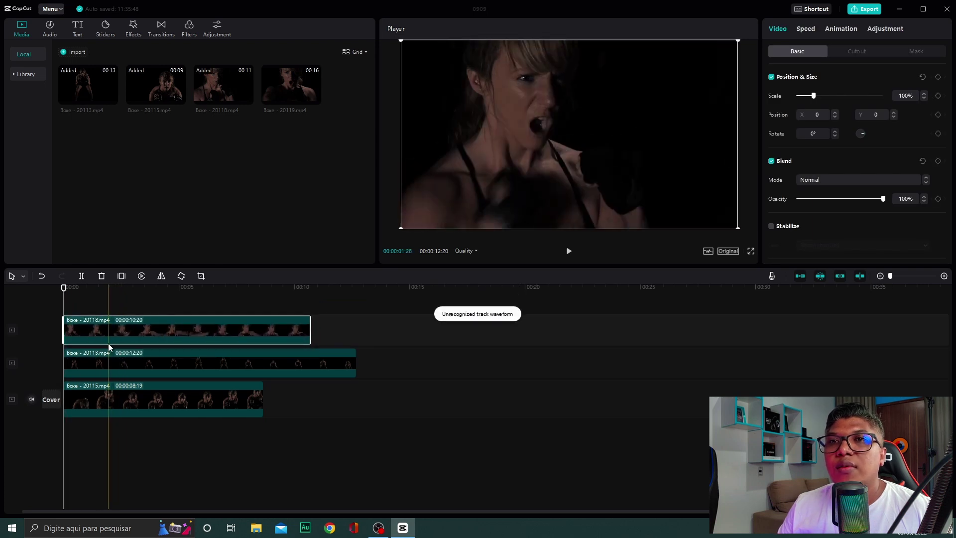
pyautogui.press('Delete')
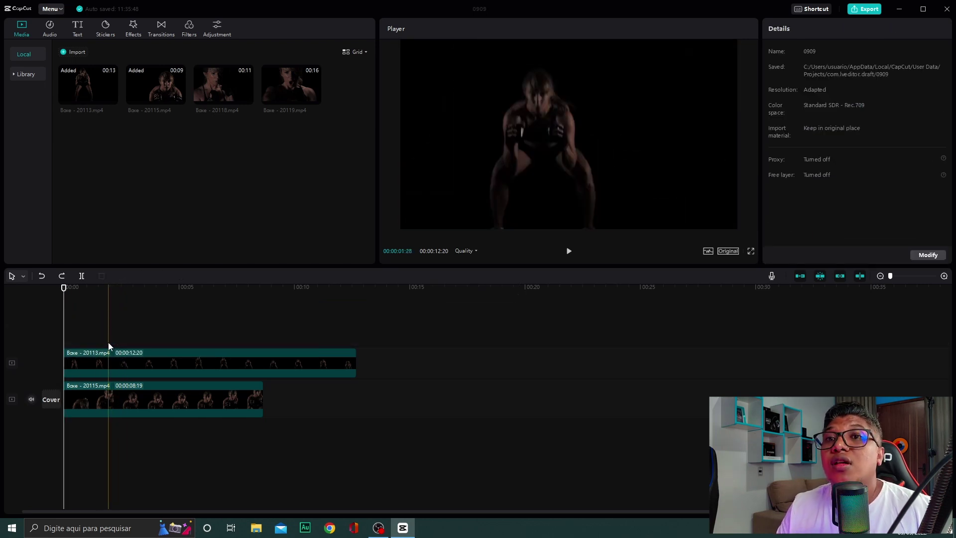
pyautogui.moveTo(106, 362); pyautogui.dragTo(106, 398)
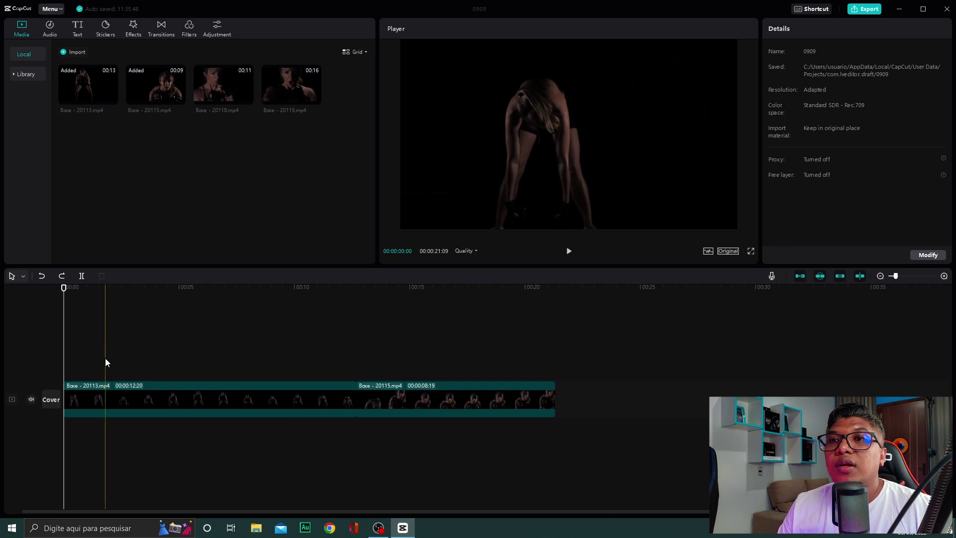
# Step: Mute the original sound of the main track's clips and turn it back on
pyautogui.click(273, 356)
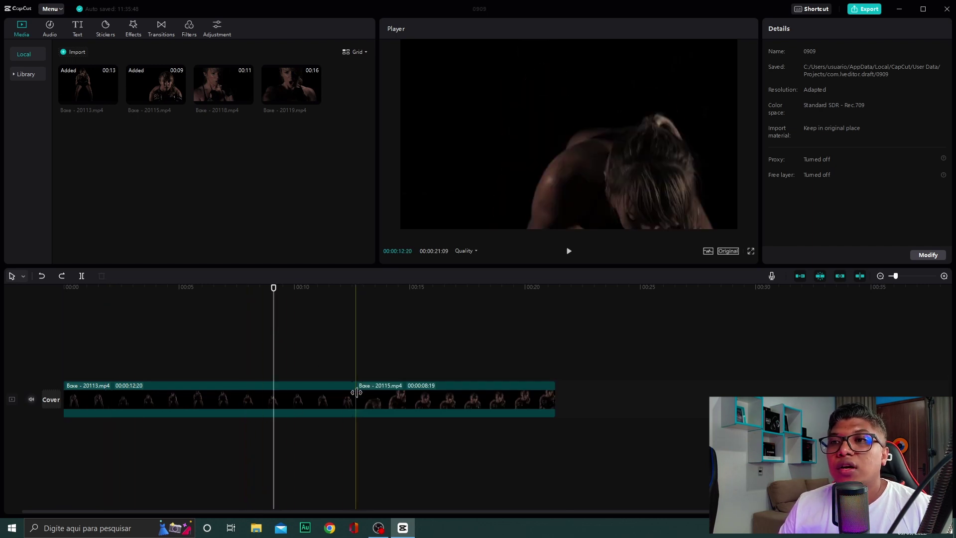
pyautogui.click(296, 347)
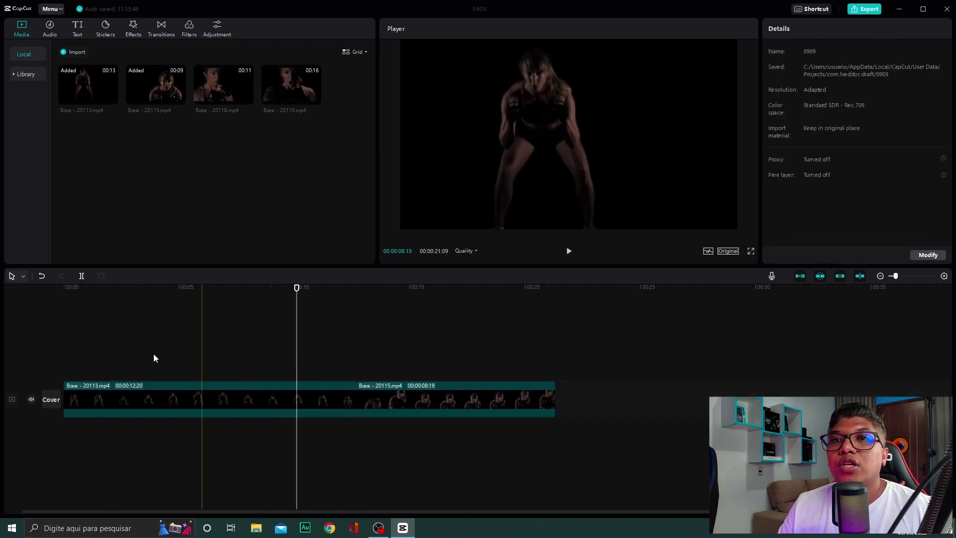
pyautogui.click(30, 400)
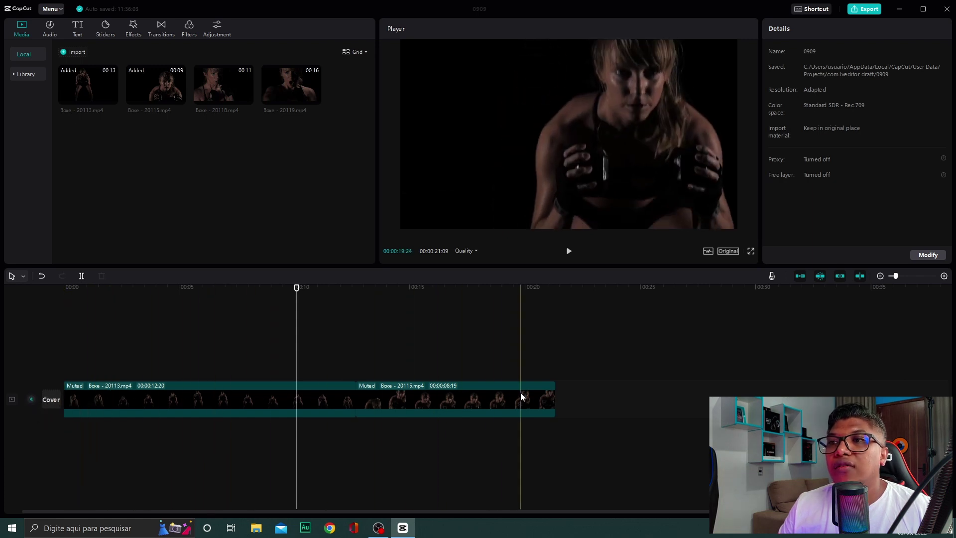
pyautogui.click(31, 400)
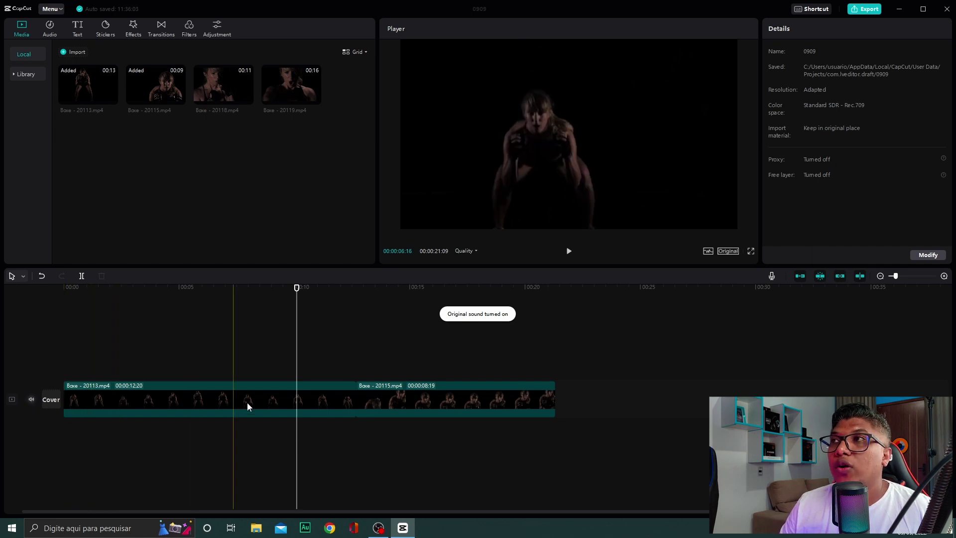
# Step: Examine the speed, animation, adjustment and basic video settings available for the Boxe - 20115.mp4 clip
pyautogui.click(387, 393)
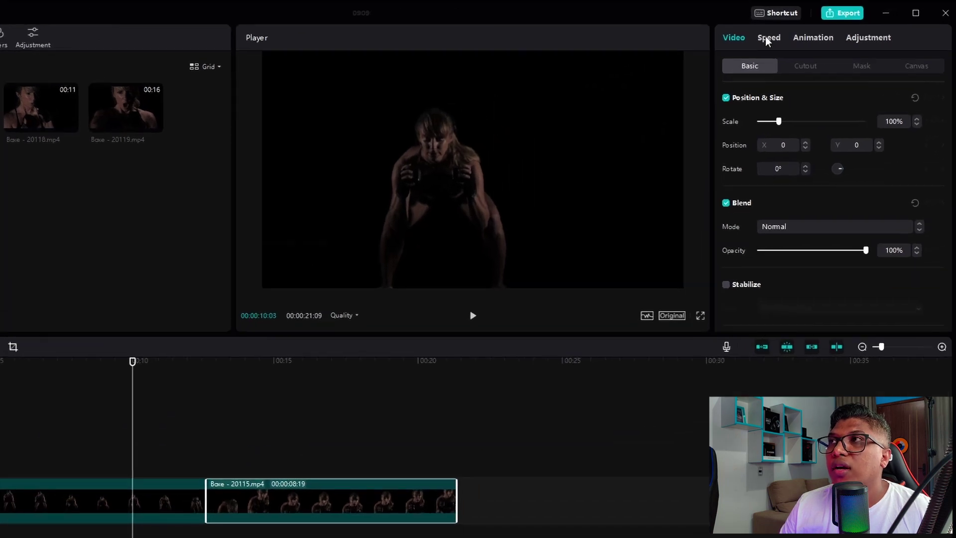
pyautogui.click(805, 28)
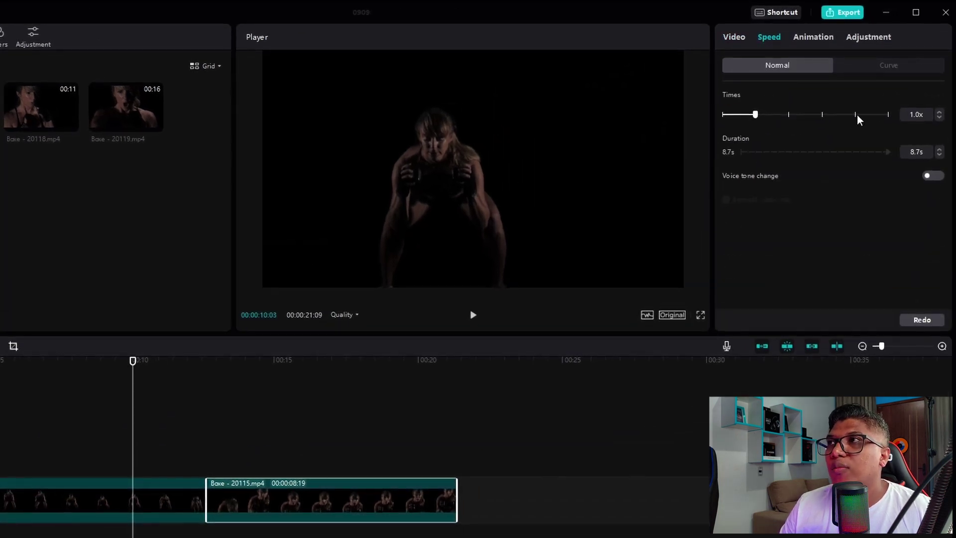
pyautogui.click(812, 37)
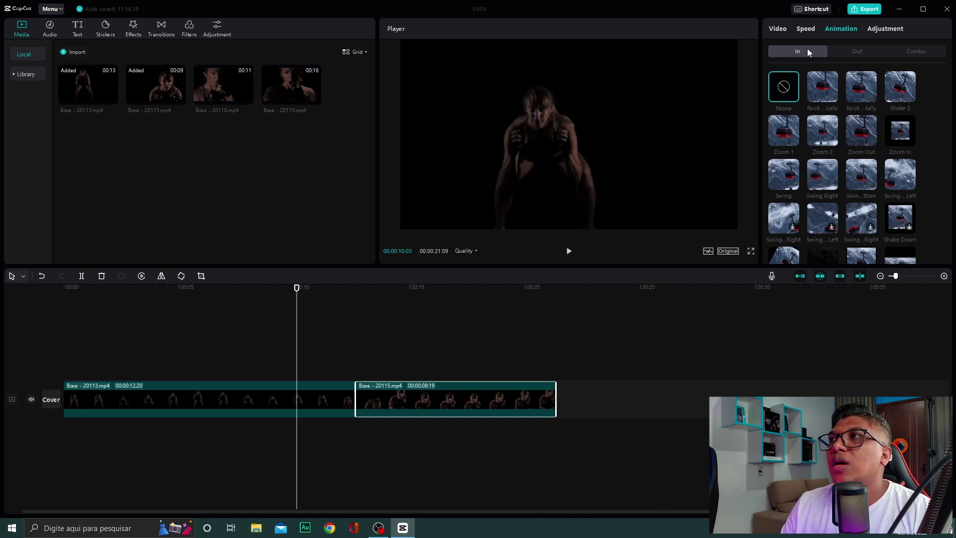
pyautogui.click(874, 30)
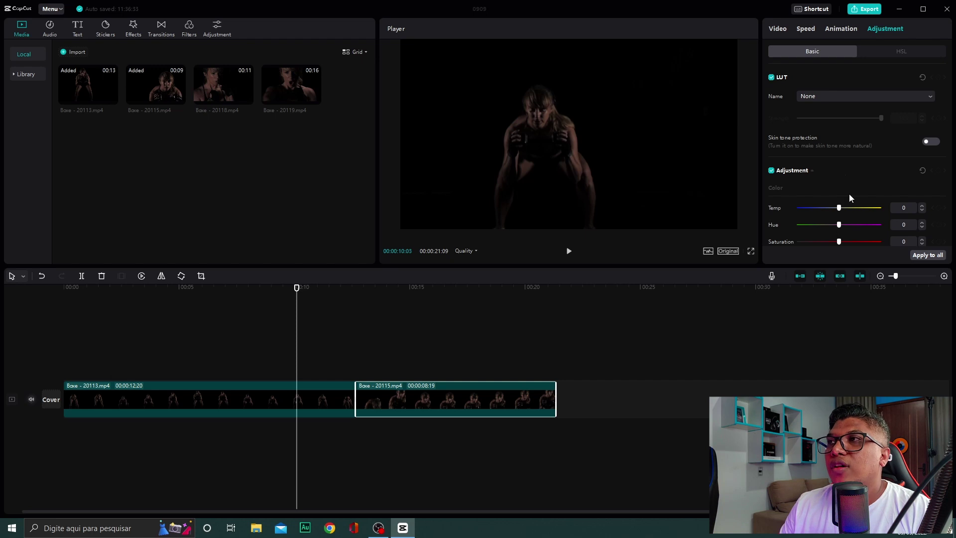
pyautogui.click(775, 29)
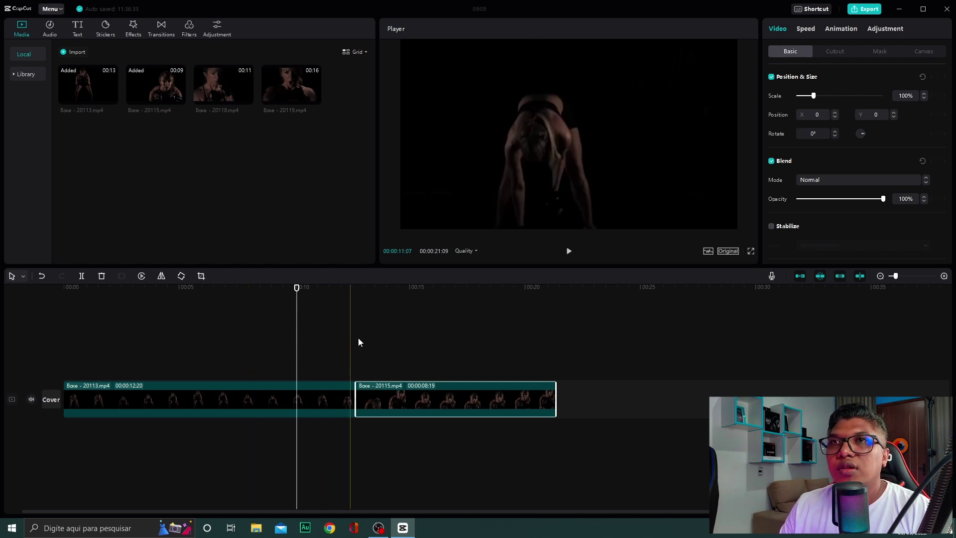
pyautogui.click(397, 338)
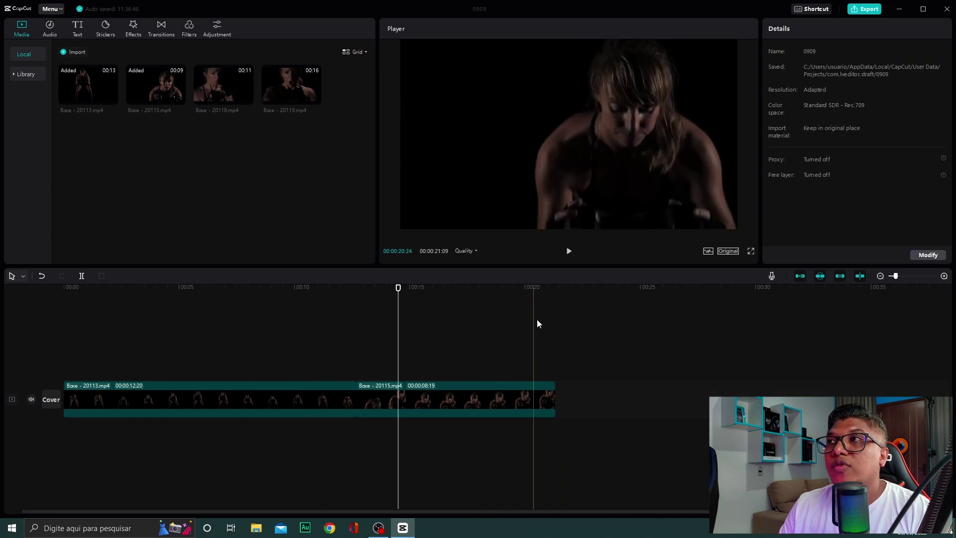
pyautogui.click(527, 405)
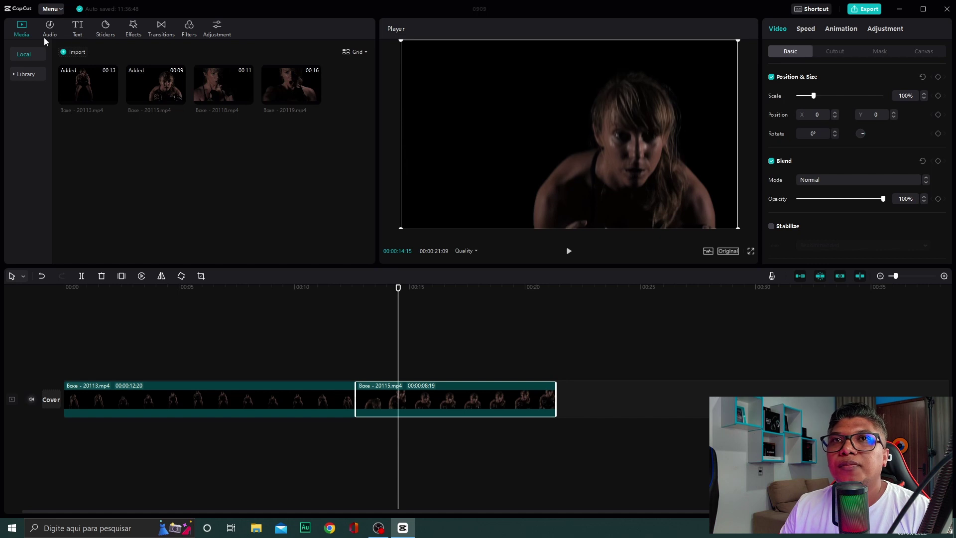
# Step: Import That Part - Diamond Ortiz.mp3 from the Downloads folder into the project's local media
pyautogui.click(76, 52)
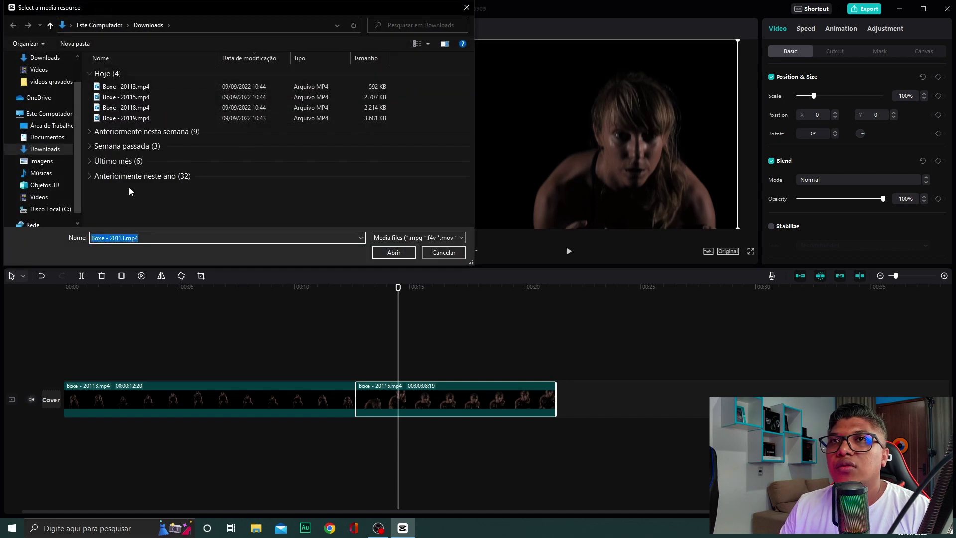
pyautogui.click(91, 132)
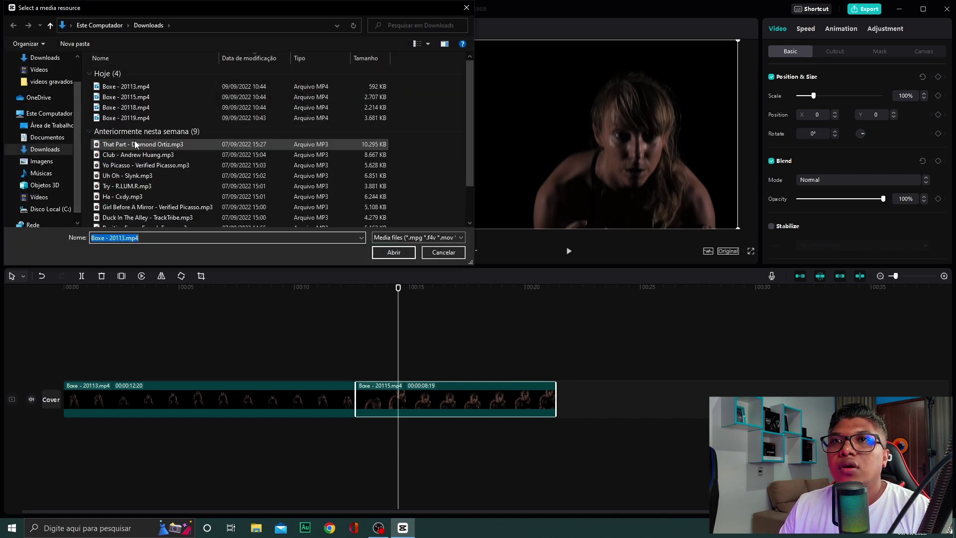
pyautogui.click(134, 143)
pyautogui.click(397, 257)
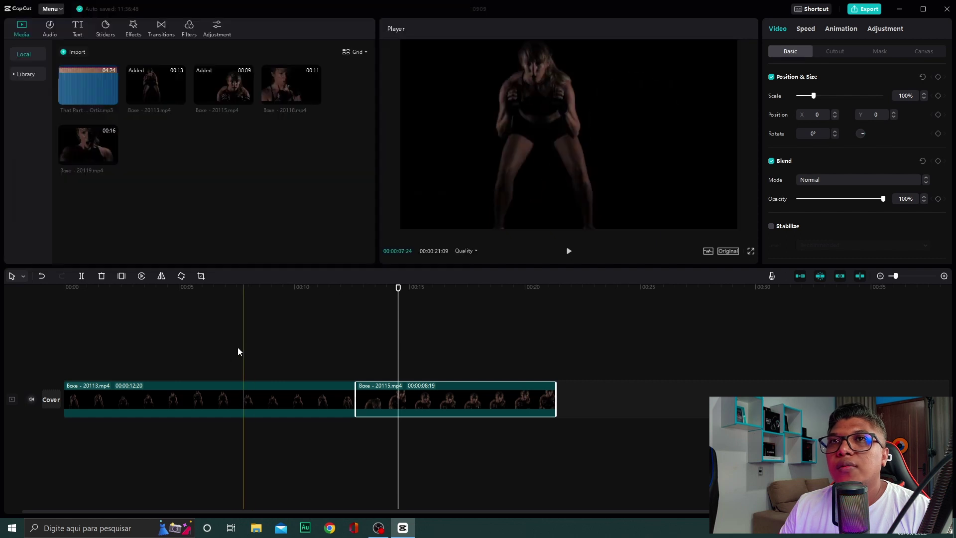
# Step: Place the imported song below the video clips from the timeline's start, silence its volume and restore it to 0.0 dB
pyautogui.moveTo(76, 88); pyautogui.dragTo(52, 443)
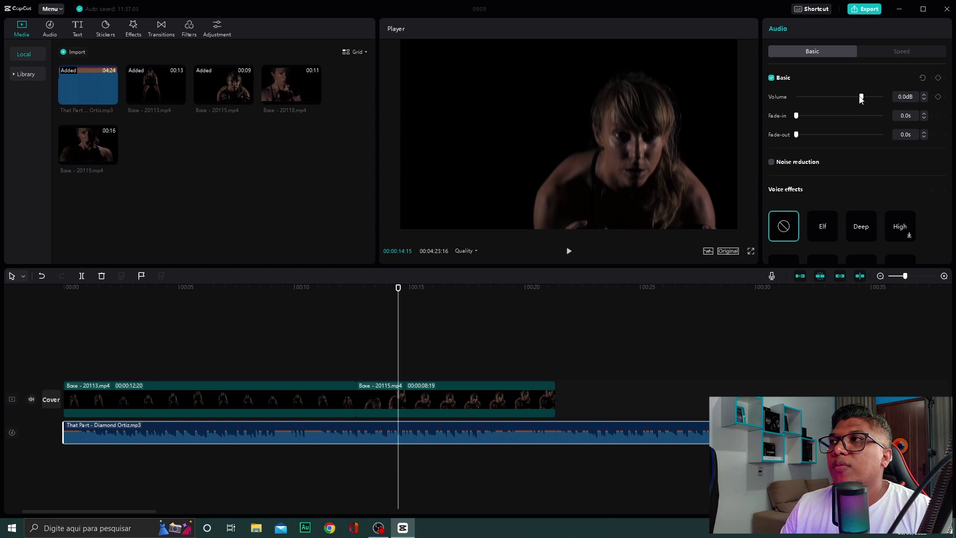
pyautogui.moveTo(860, 97); pyautogui.dragTo(601, 171)
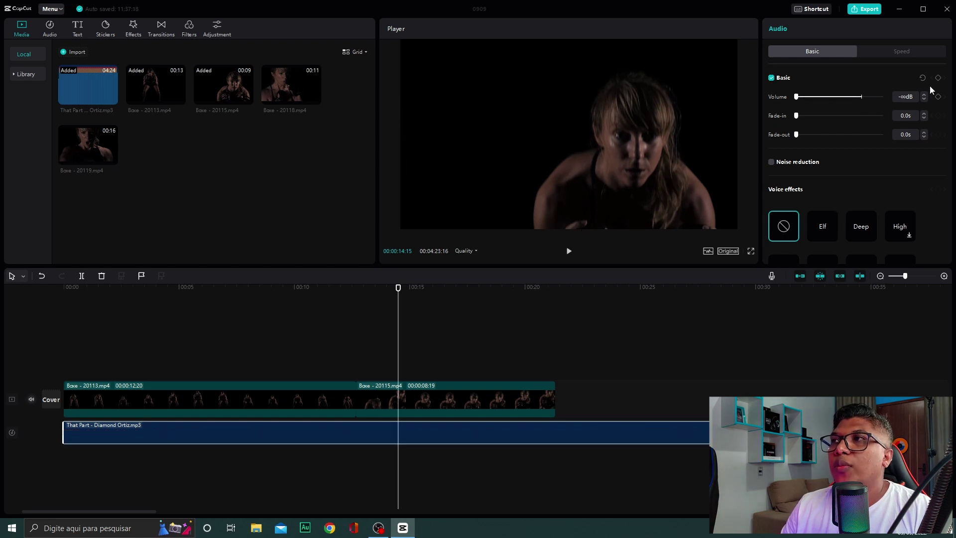
pyautogui.moveTo(796, 97); pyautogui.dragTo(859, 98)
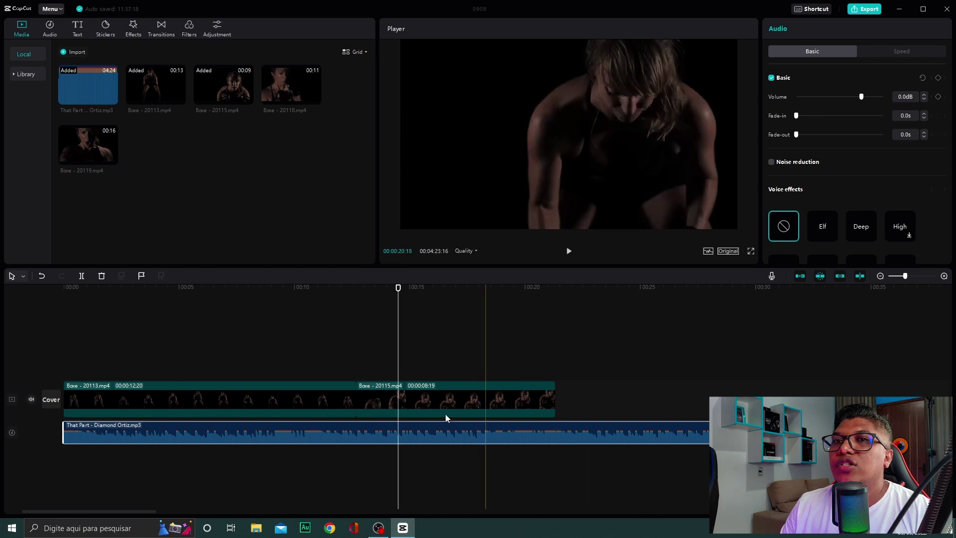
# Step: Try a start at about 13 seconds and a 0.4 s fade-in on the song, and delete it from the timeline
pyautogui.moveTo(302, 434); pyautogui.dragTo(611, 434)
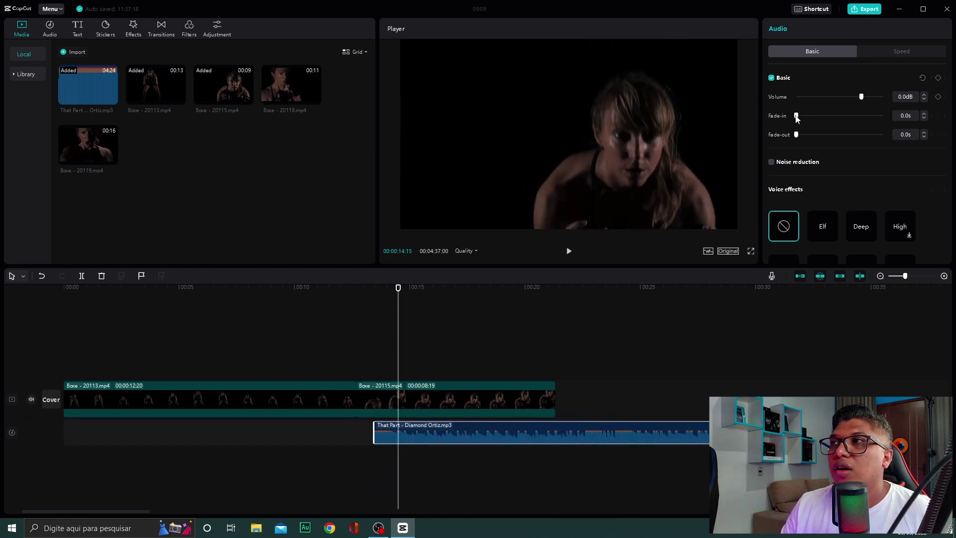
pyautogui.moveTo(796, 117)
pyautogui.mouseDown()
pyautogui.moveTo(845, 120)
pyautogui.moveTo(799, 120)
pyautogui.mouseUp()
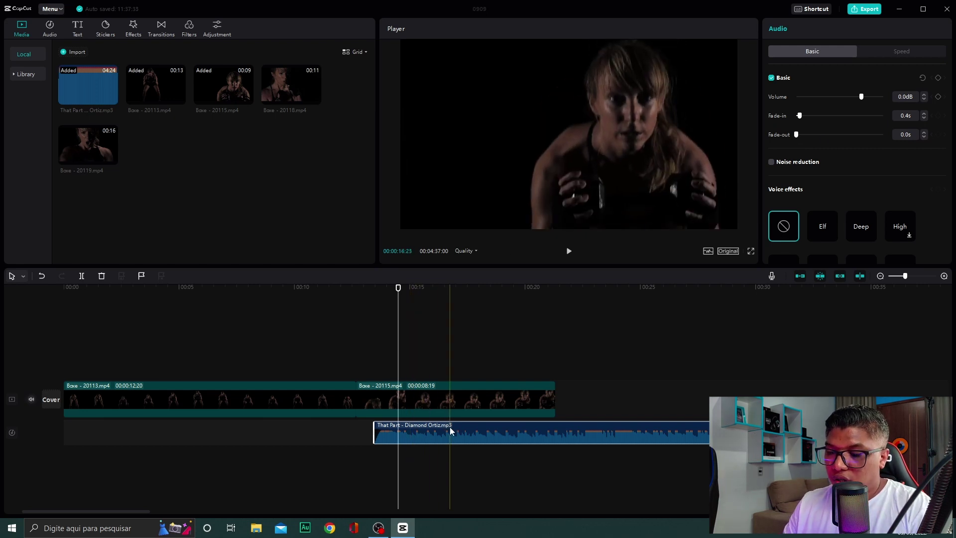
pyautogui.press('Delete')
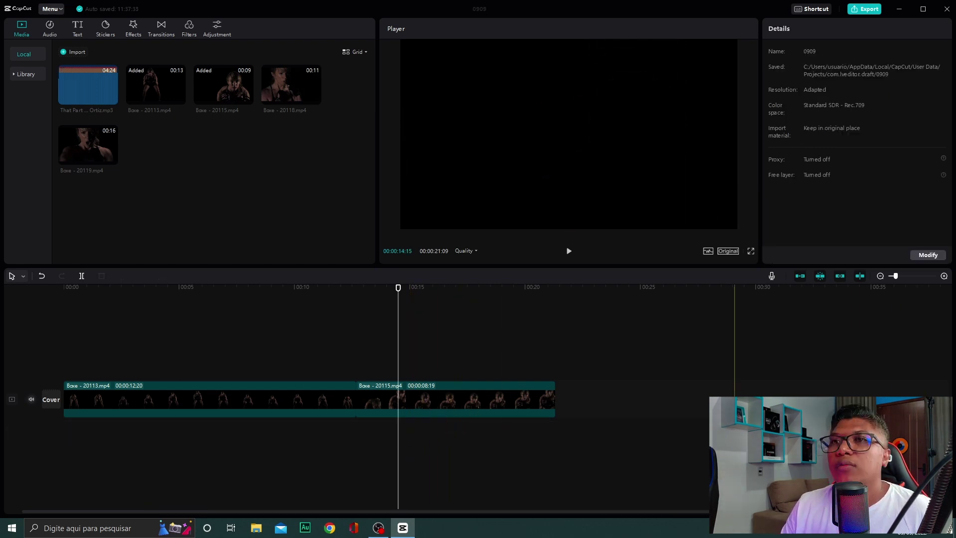
# Step: Review Boxe - 20113.mp4 from the timeline's start, and place the playhead at 00:00:07:15 with no clip selected
pyautogui.moveTo(397, 288); pyautogui.dragTo(56, 312)
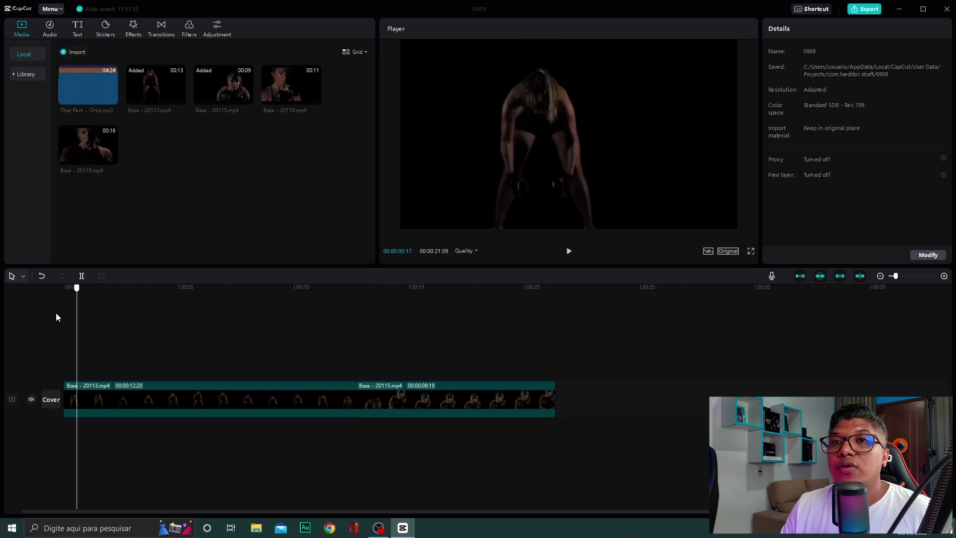
pyautogui.click(149, 402)
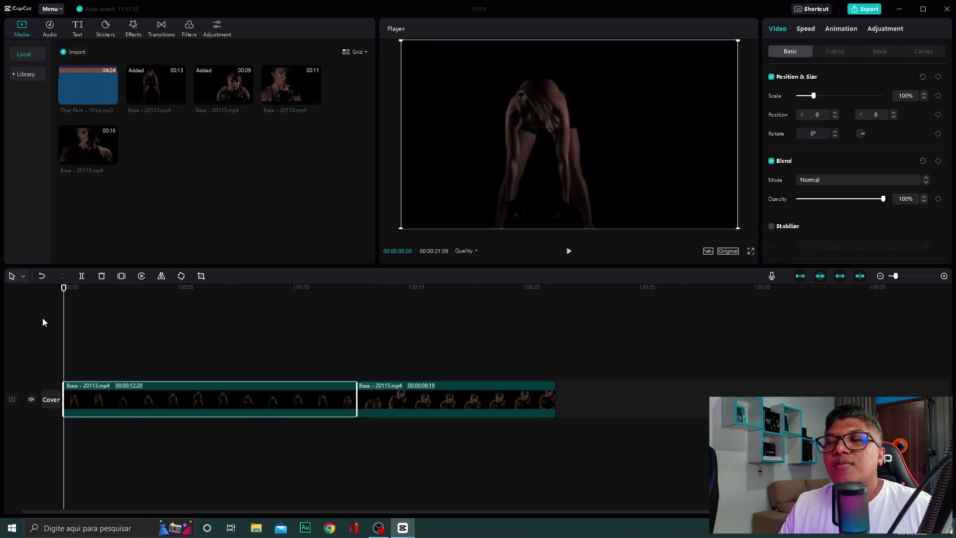
pyautogui.click(237, 333)
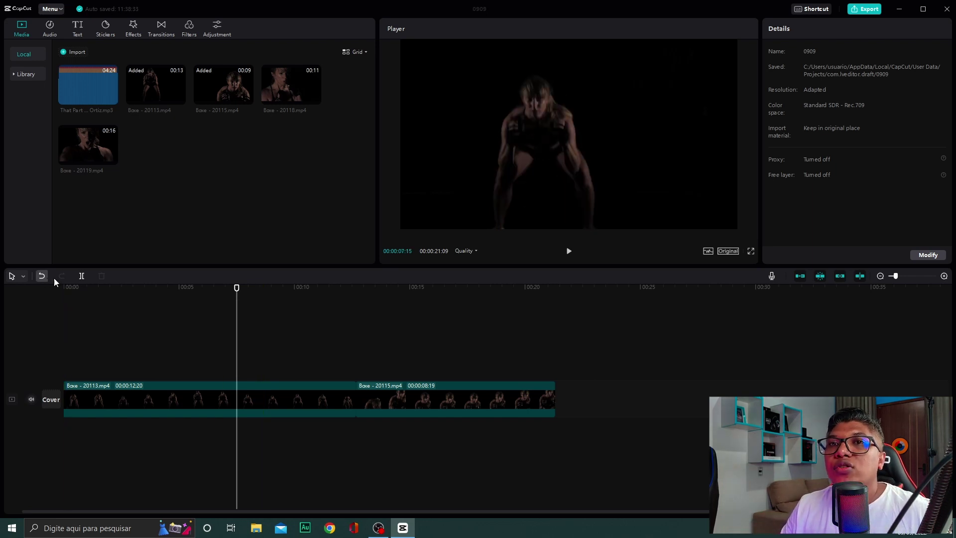
# Step: Split Boxe - 20113.mp4 at 00:00:09:01, and cut its first part at several more points with the Split tool
pyautogui.click(309, 414)
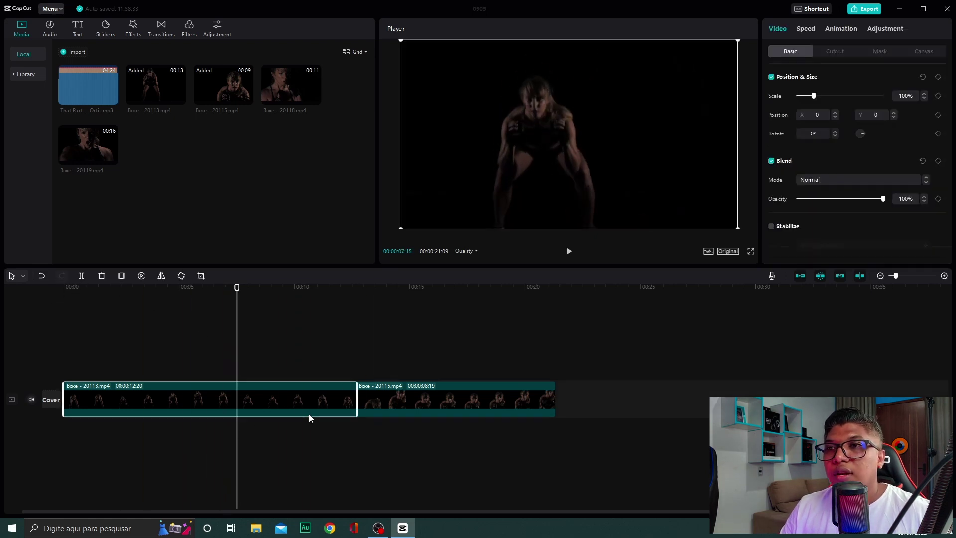
pyautogui.hotkey('ctrl', 'b')
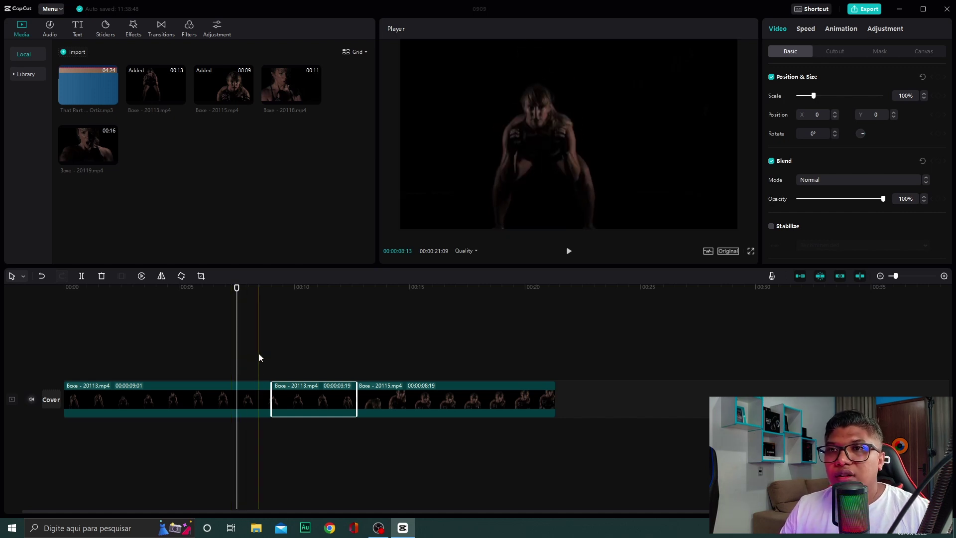
pyautogui.press('b')
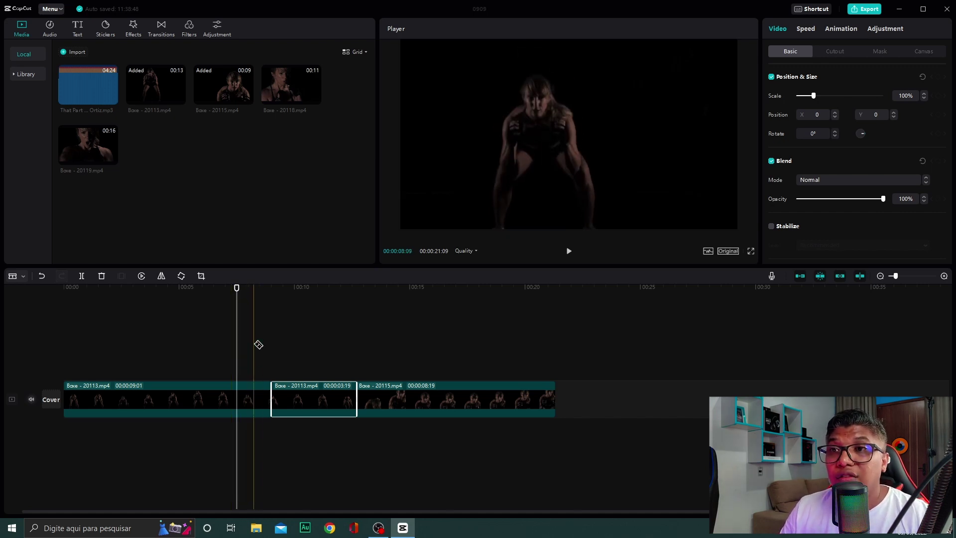
pyautogui.click(252, 402)
pyautogui.click(207, 403)
pyautogui.click(173, 404)
pyautogui.click(155, 405)
pyautogui.click(144, 406)
pyautogui.click(130, 406)
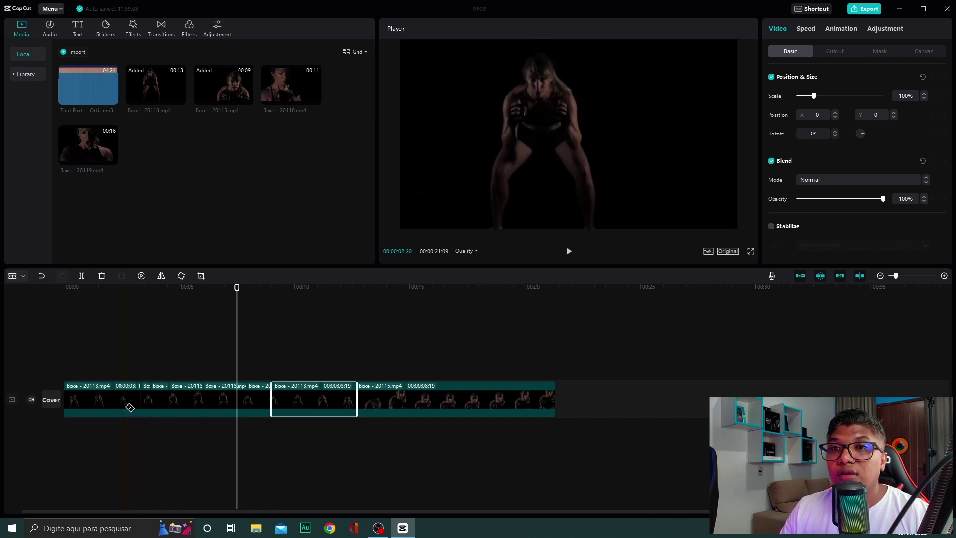
pyautogui.click(110, 411)
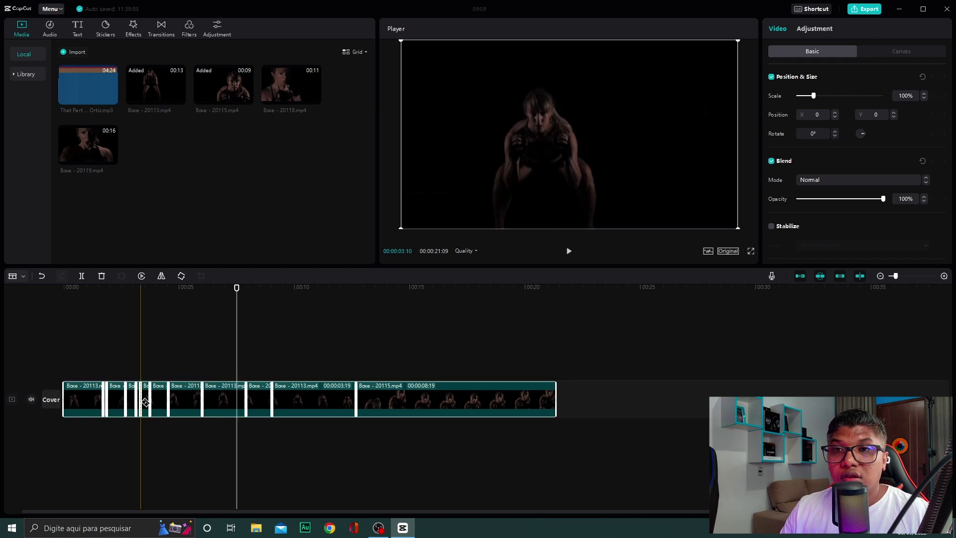
# Step: Undo all the cuts in Boxe - 20113.mp4 and switch back to the selection tool
pyautogui.hotkey('ctrl', 'z')
pyautogui.hotkey('ctrl', 'z')
pyautogui.hotkey('ctrl', 'z')
pyautogui.hotkey('ctrl', 'z')
pyautogui.hotkey('ctrl', 'z')
pyautogui.hotkey('ctrl', 'z')
pyautogui.hotkey('ctrl', 'z')
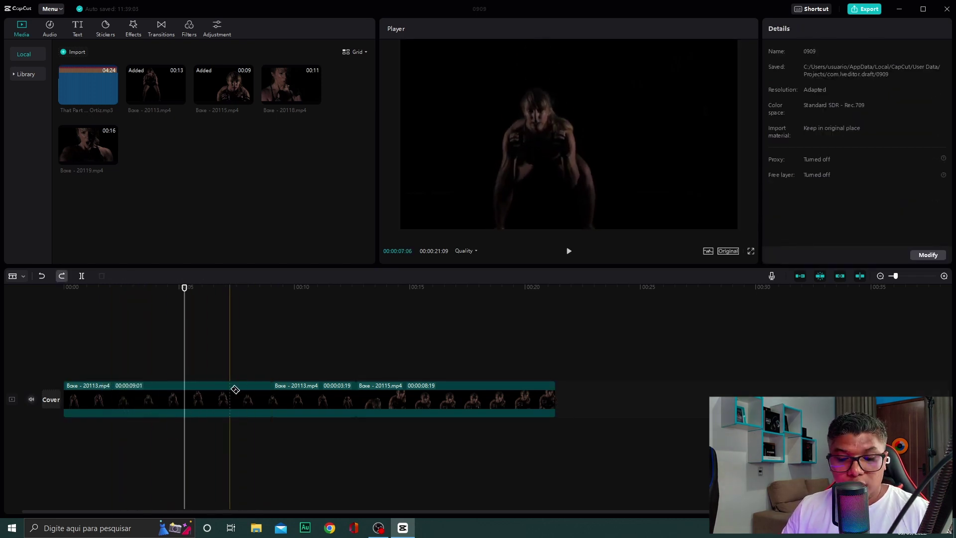
pyautogui.hotkey('ctrl', 'z')
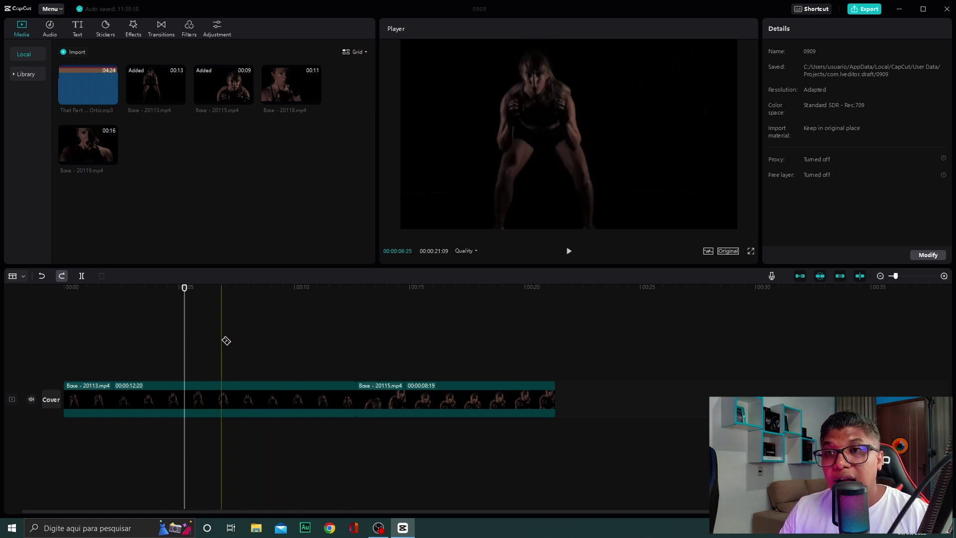
pyautogui.press('a')
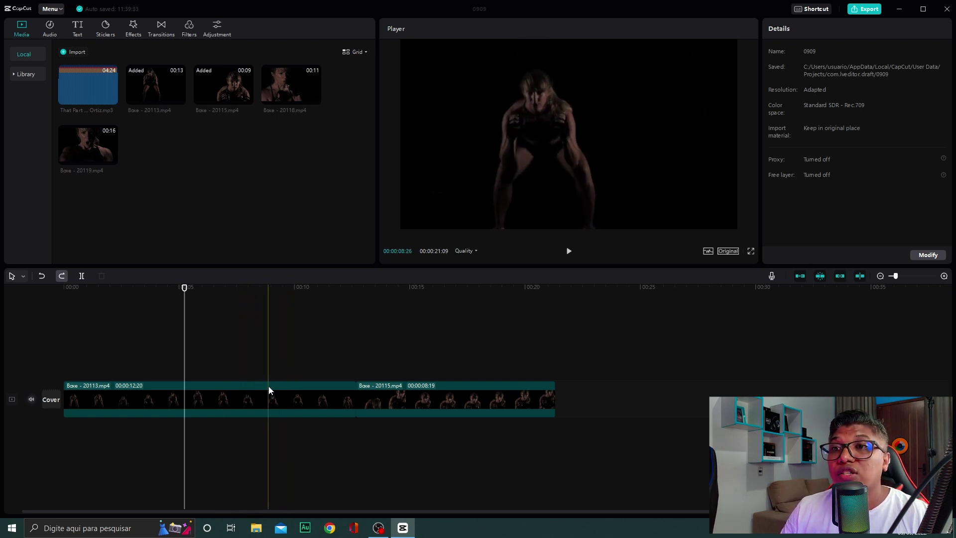
# Step: With no clip selected, split Boxe - 20113.mp4 at 00:00:09:03 and 00:00:06:20
pyautogui.hotkey('ctrl', 'b')
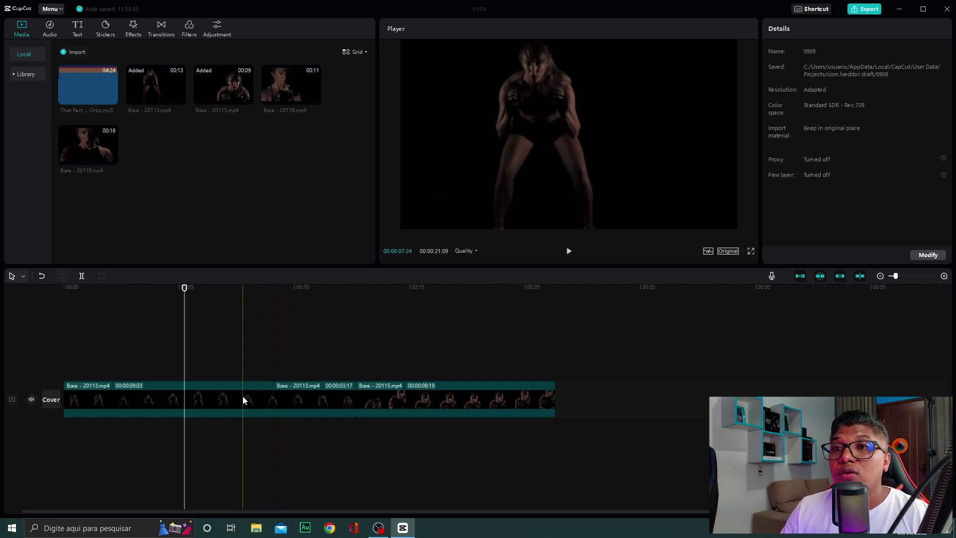
pyautogui.hotkey('ctrl', 'b')
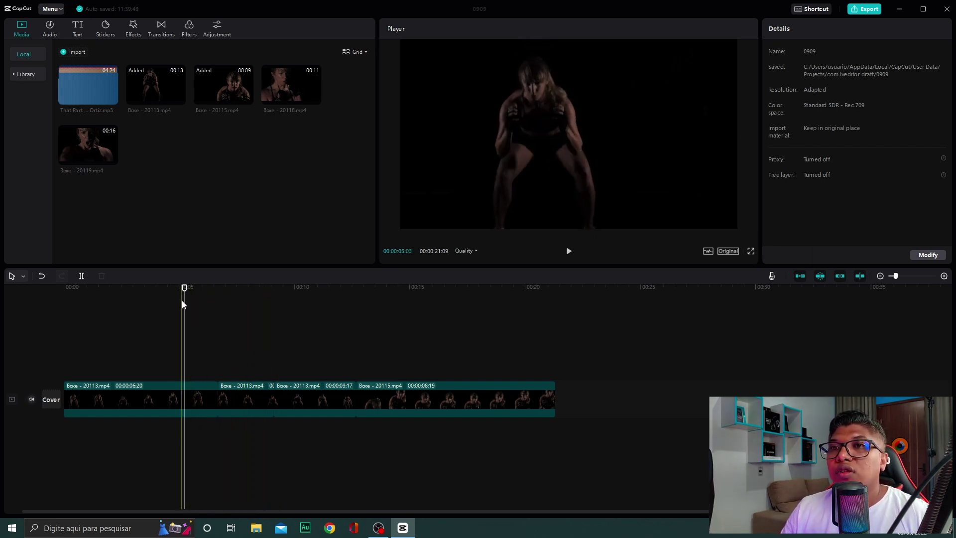
pyautogui.click(252, 347)
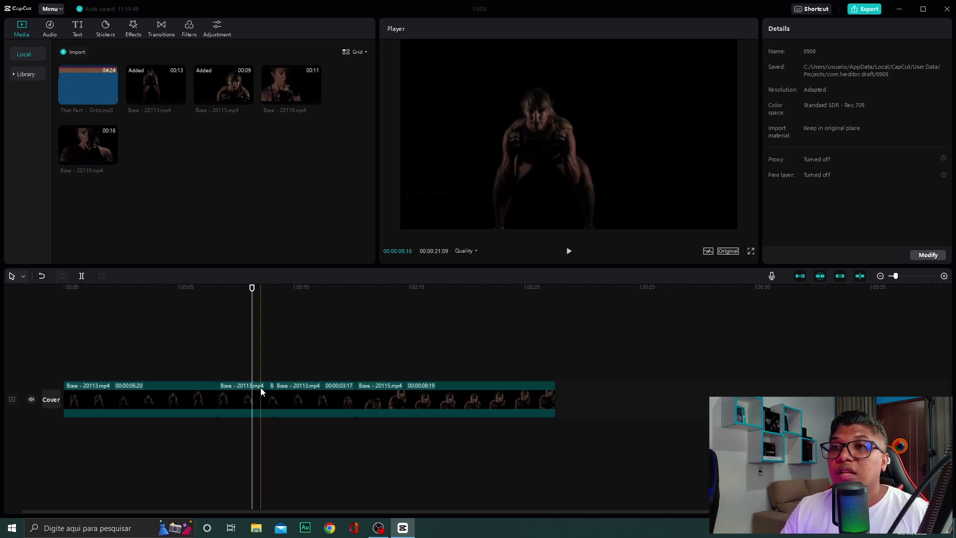
pyautogui.click(270, 391)
pyautogui.click(267, 360)
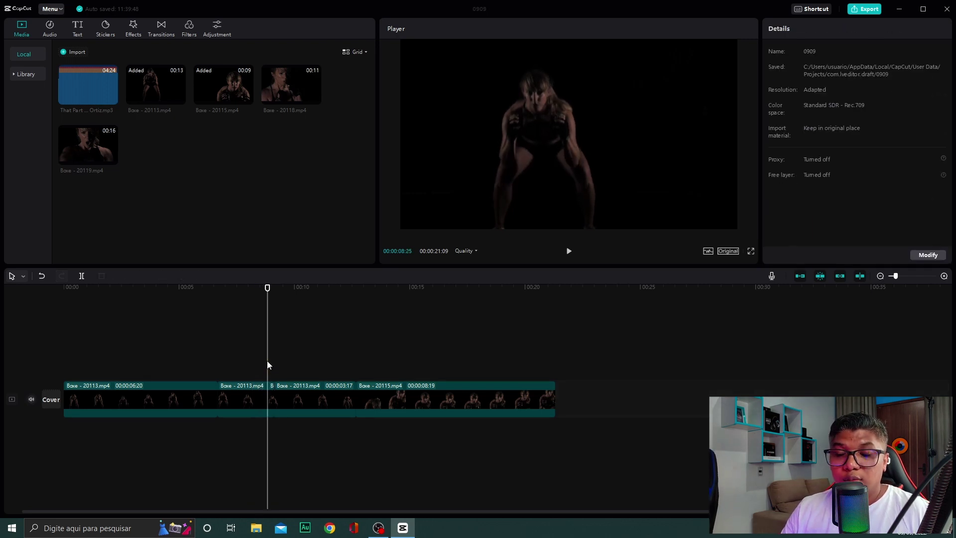
# Step: Undo the last edit, and split Boxe - 20113.mp4 at the playhead at 00:00:07:20
pyautogui.hotkey('ctrl', 'z')
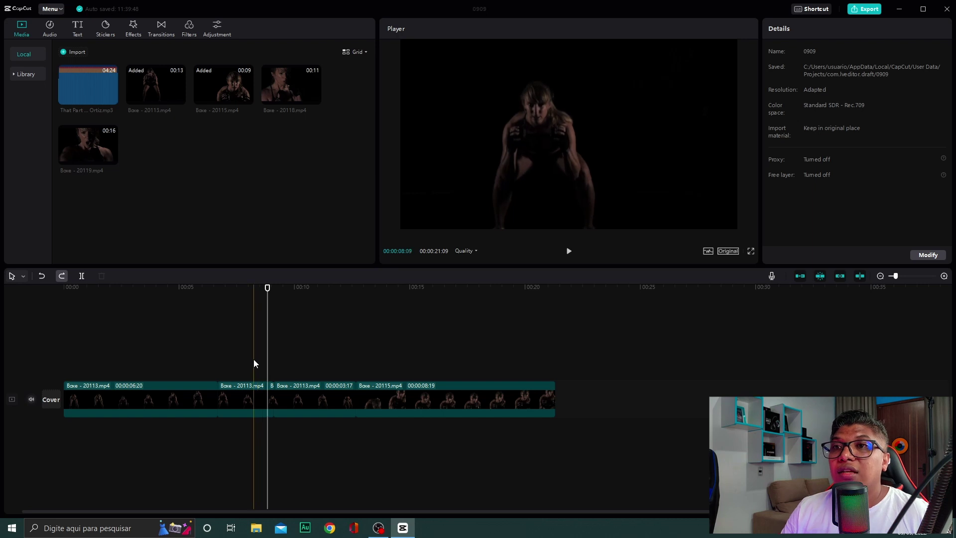
pyautogui.click(240, 362)
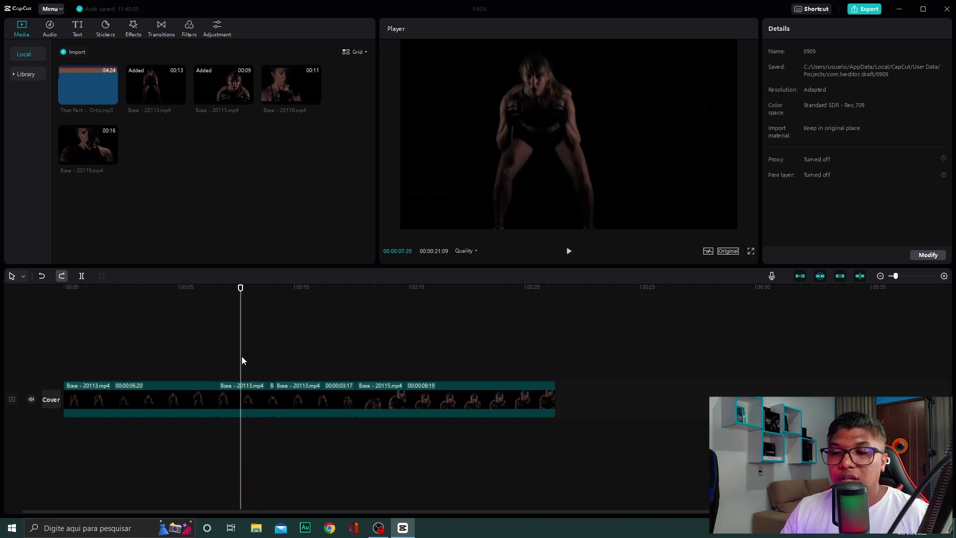
pyautogui.hotkey('ctrl', 'b')
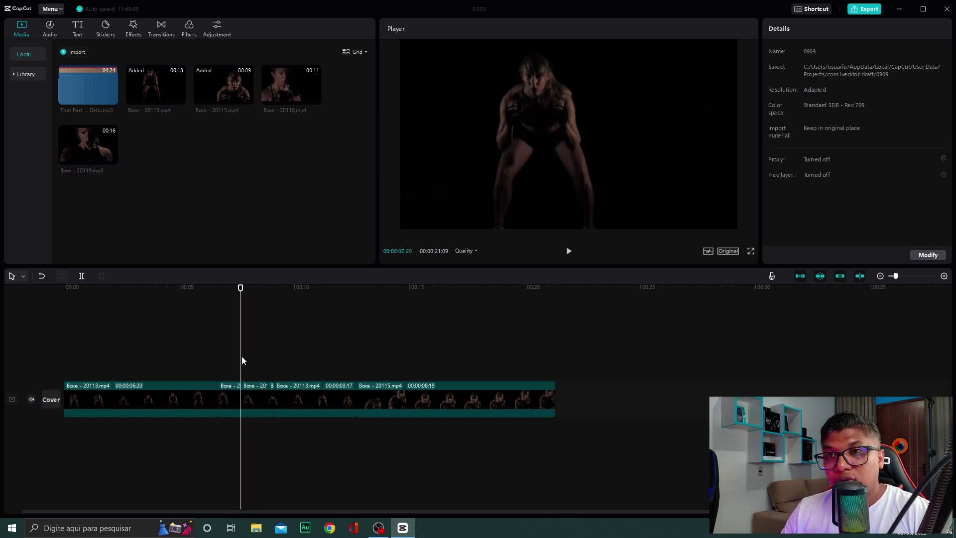
pyautogui.click(255, 398)
pyautogui.click(258, 323)
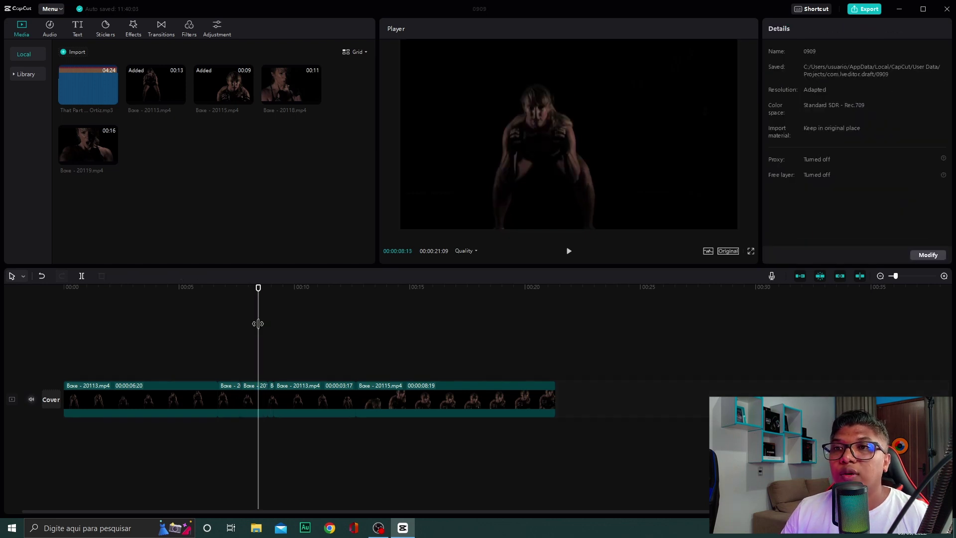
# Step: Undo the remaining splits so Boxe - 20113.mp4 is one clip again
pyautogui.hotkey('ctrl', 'z')
pyautogui.hotkey('ctrl', 'z')
pyautogui.hotkey('ctrl', 'z')
pyautogui.hotkey('ctrl', 'z')
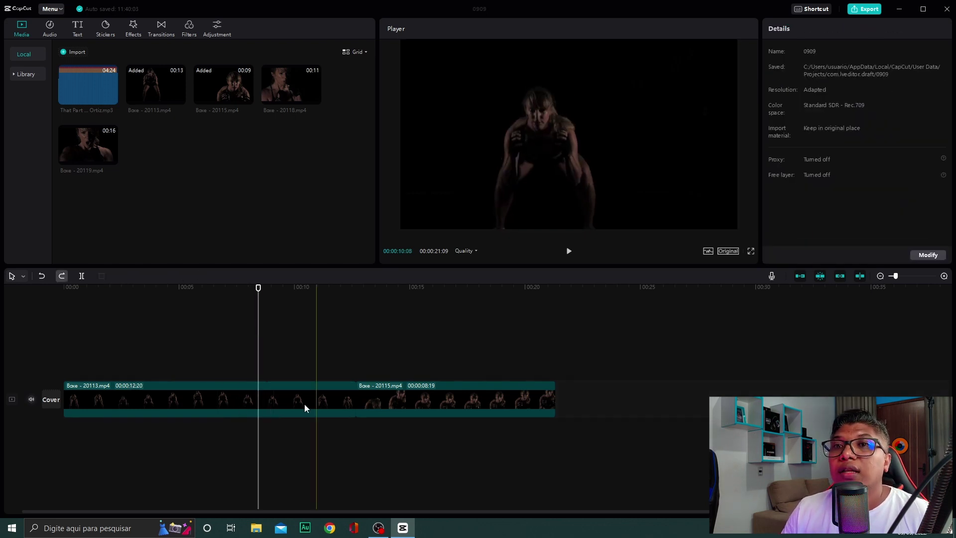
# Step: Split Boxe - 20113.mp4 at 00:00:11:04 and delete the part after the cut
pyautogui.click(320, 328)
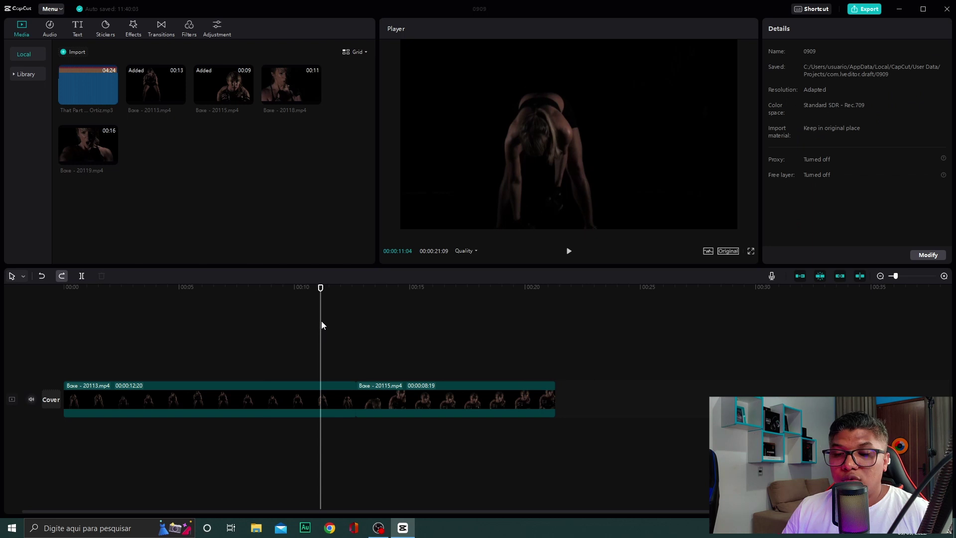
pyautogui.hotkey('ctrl', 'b')
pyautogui.click(343, 407)
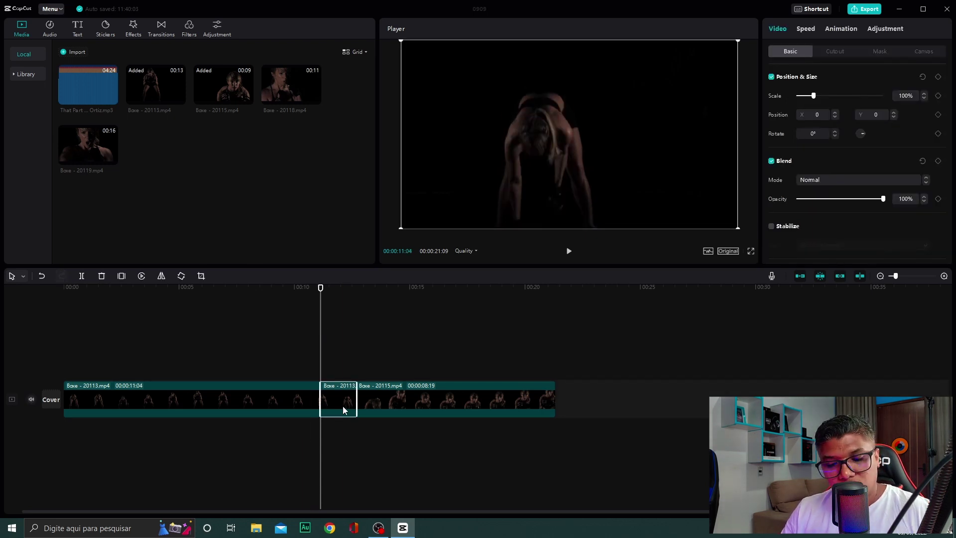
pyautogui.press('Delete')
# Step: Play the timeline from 00:00:10:12 across the join into Boxe - 20115.mp4, and review that clip up to about 00:00:14:20
pyautogui.click(303, 342)
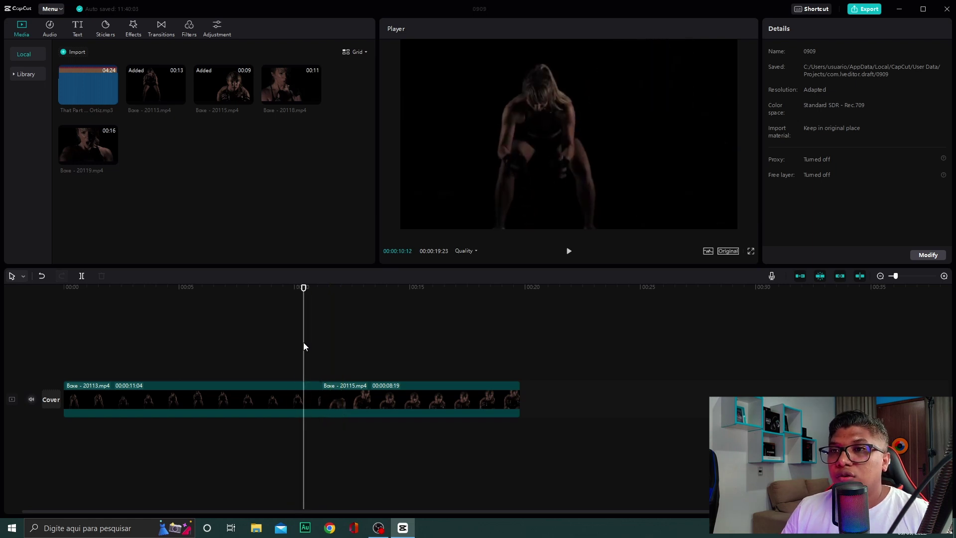
pyautogui.press('space')
pyautogui.press('space')
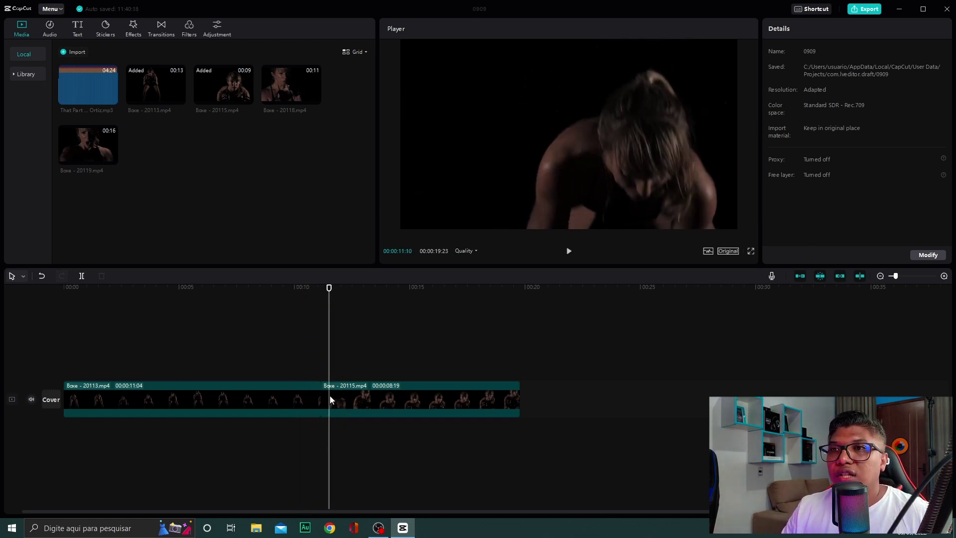
pyautogui.click(372, 350)
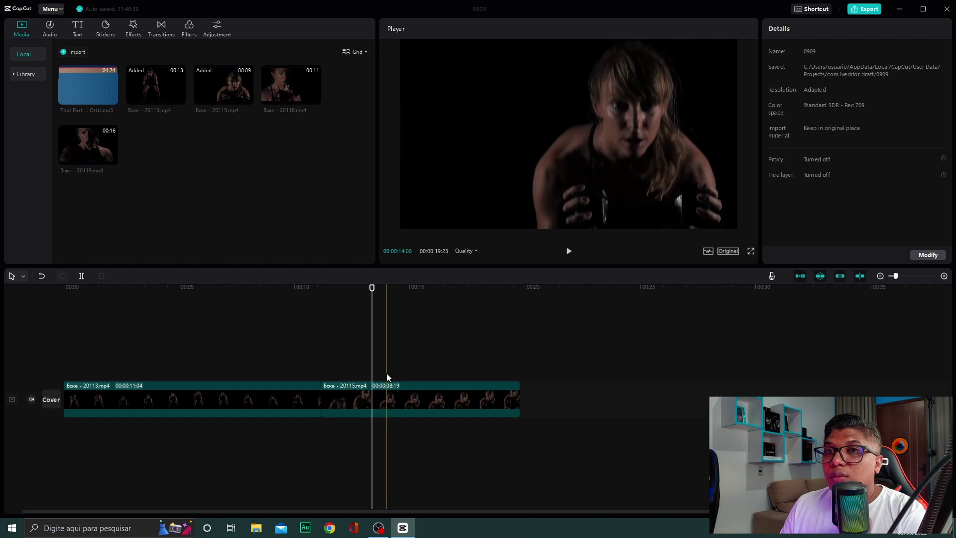
pyautogui.click(388, 405)
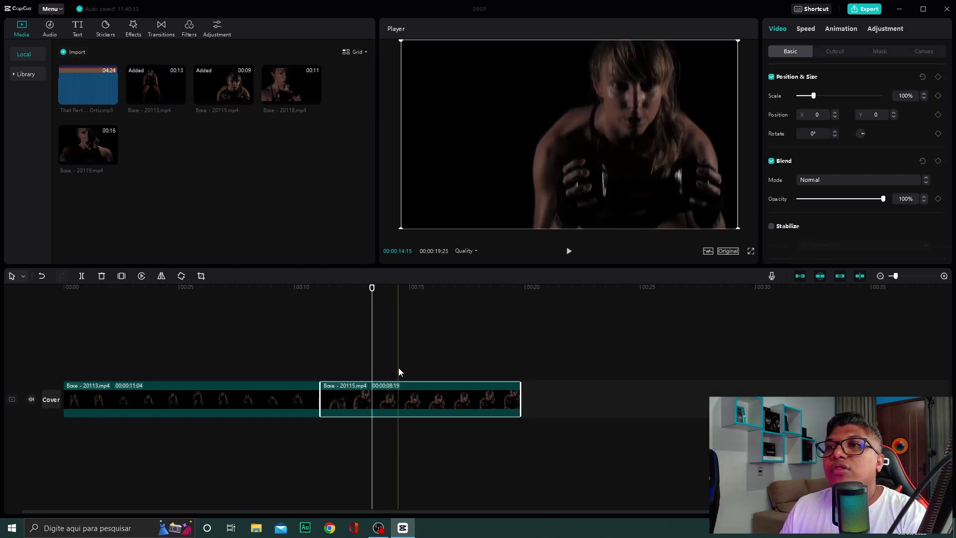
pyautogui.click(400, 370)
pyautogui.click(414, 399)
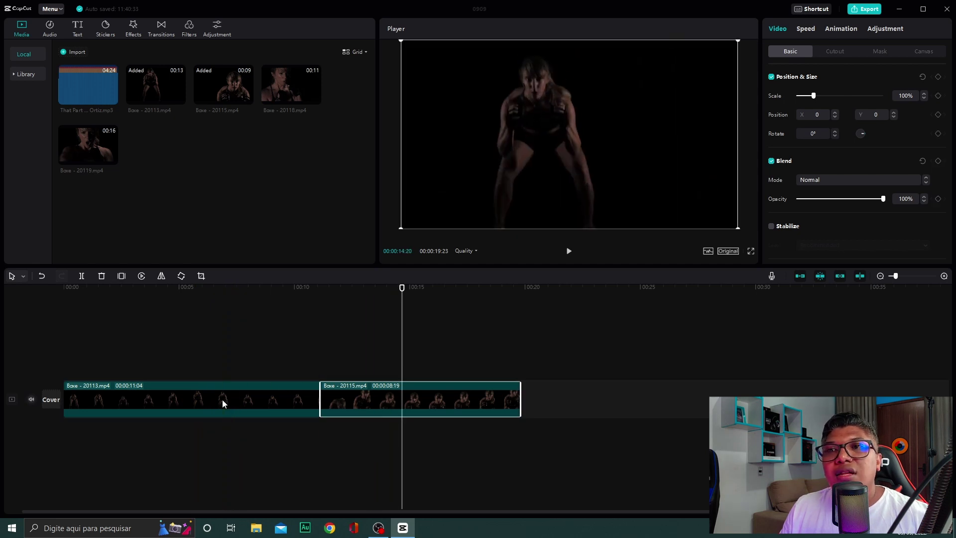
# Step: Place a second copy of Boxe - 20115.mp4 on a track above the main one, starting at about 11 seconds
pyautogui.hotkey('ctrl', 'z')
pyautogui.moveTo(210, 79); pyautogui.dragTo(374, 354)
pyautogui.click(372, 315)
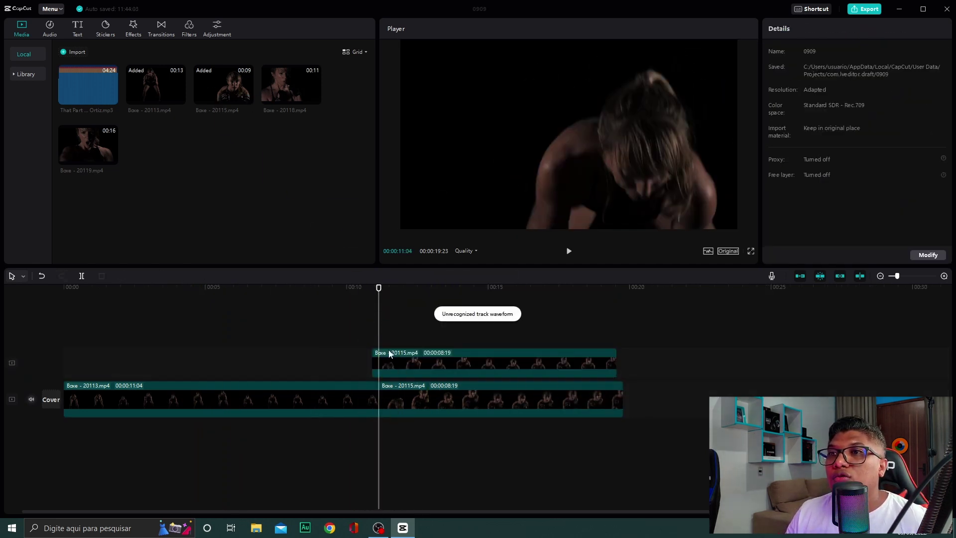
# Step: Split Boxe - 20113.mp4 on the main track at 00:00:10:01
pyautogui.click(408, 356)
pyautogui.click(366, 396)
pyautogui.click(347, 360)
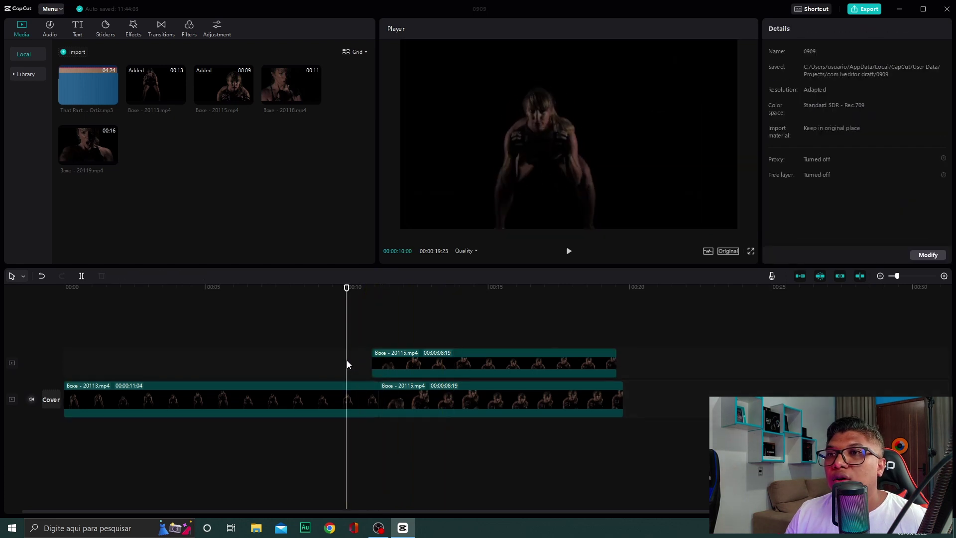
pyautogui.hotkey('ctrl', 'b')
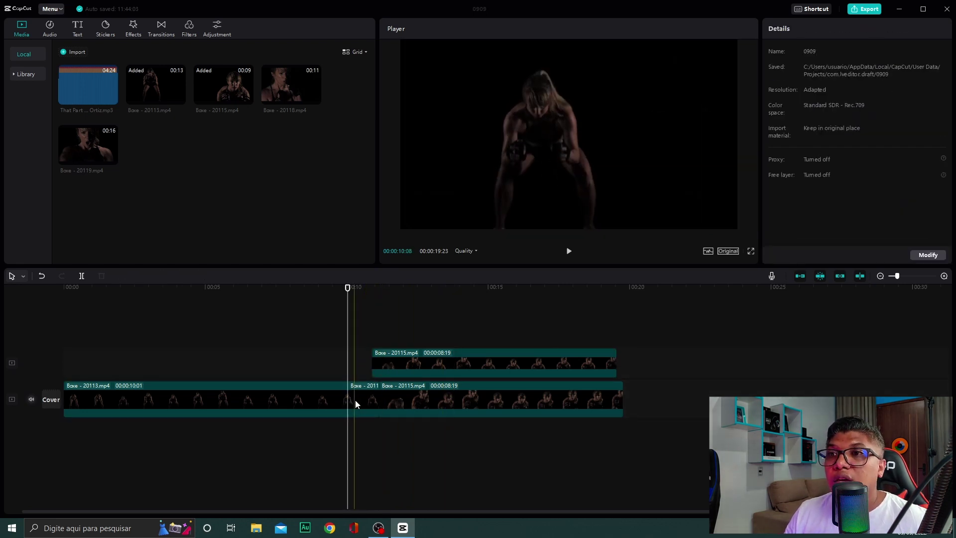
# Step: Delete the short Boxe - 20113.mp4 piece after the cut, and undo the deletion
pyautogui.click(356, 402)
pyautogui.press('Delete')
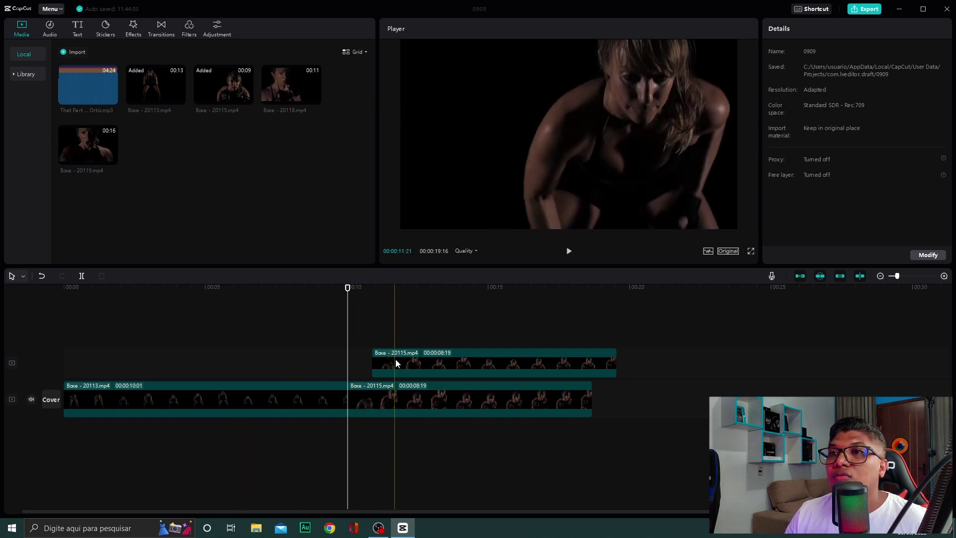
pyautogui.hotkey('ctrl', 'z')
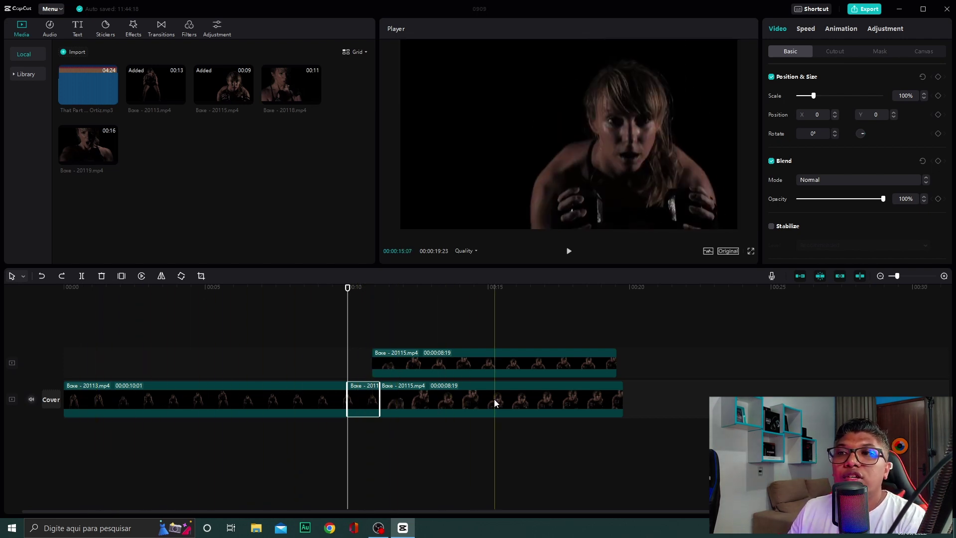
pyautogui.click(476, 354)
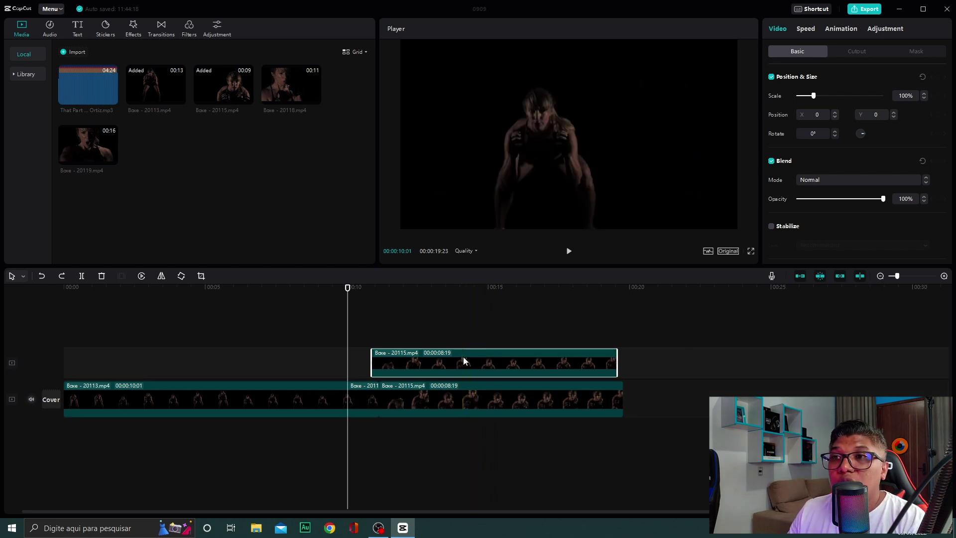
pyautogui.click(357, 399)
pyautogui.click(305, 354)
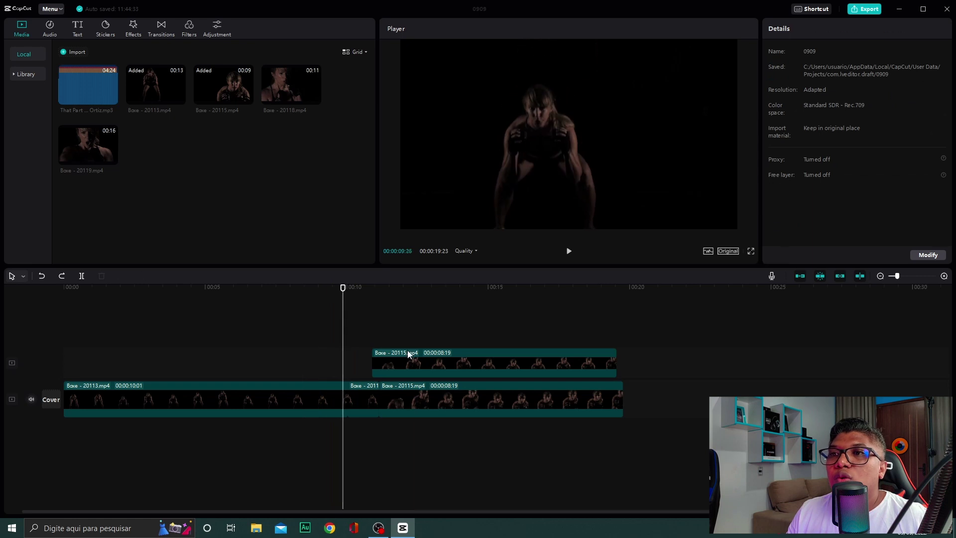
pyautogui.click(386, 398)
pyautogui.click(351, 401)
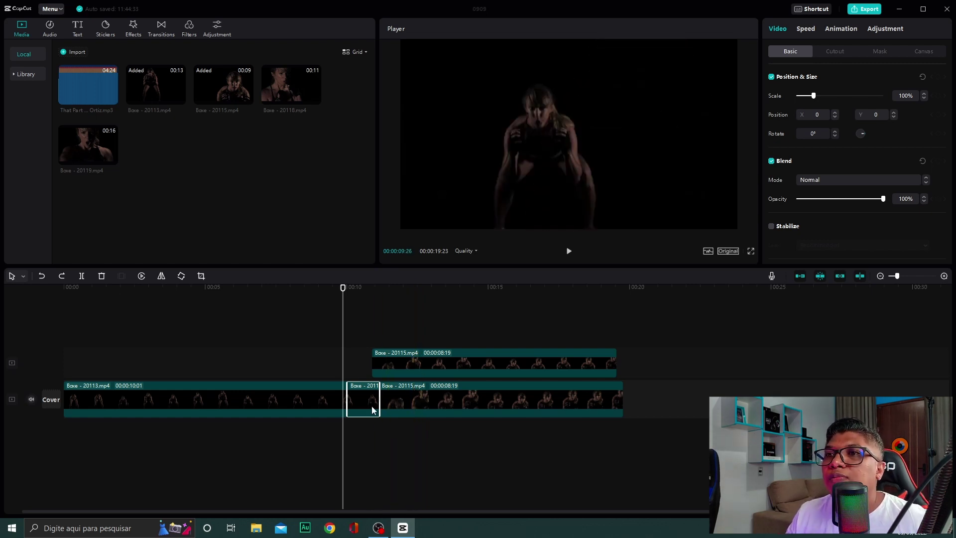
pyautogui.click(425, 405)
# Step: Delete the short leftover piece of Boxe - 20113.mp4 from the main track, and try extending the end of the clip before it
pyautogui.click(359, 403)
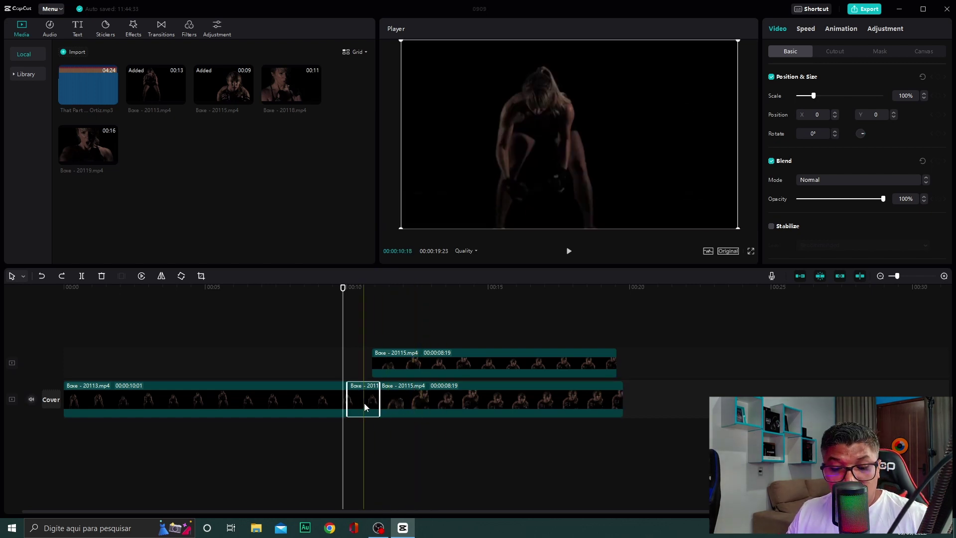
pyautogui.press('Delete')
pyautogui.click(391, 362)
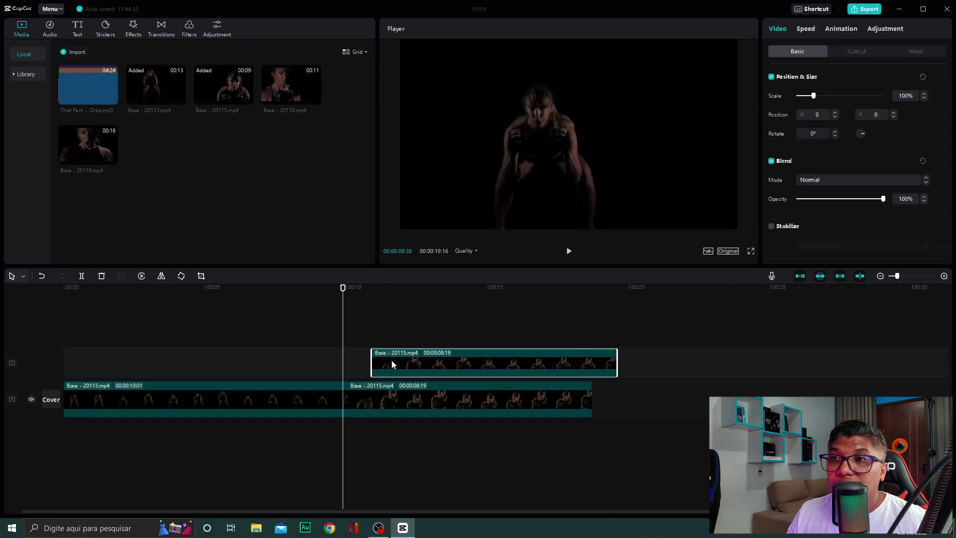
pyautogui.click(403, 404)
pyautogui.click(334, 408)
pyautogui.moveTo(346, 408); pyautogui.dragTo(378, 407)
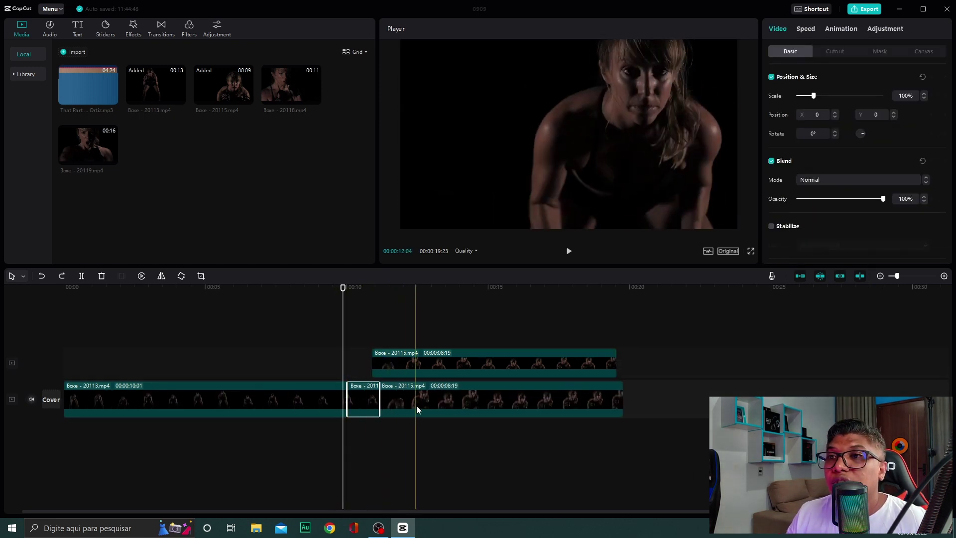
# Step: Select all three clips on the timeline, group them, and ungroup them again
pyautogui.click(425, 382)
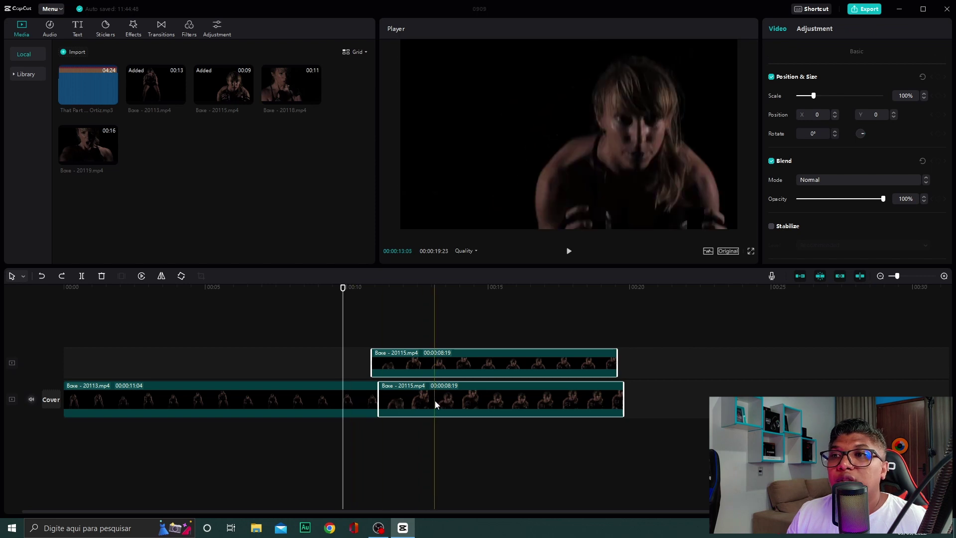
pyautogui.click(420, 464)
pyautogui.hotkey('ctrl', 'a')
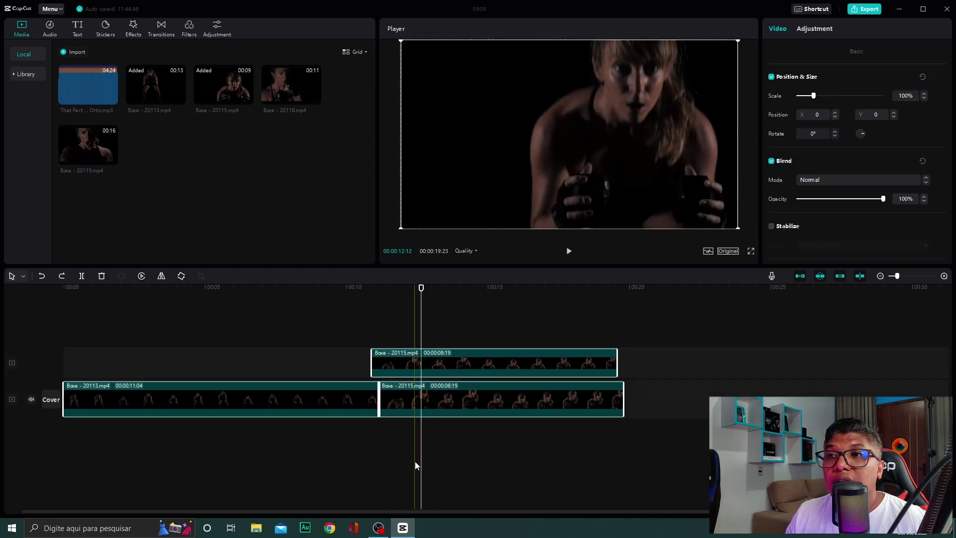
pyautogui.click(342, 413)
pyautogui.click(344, 412)
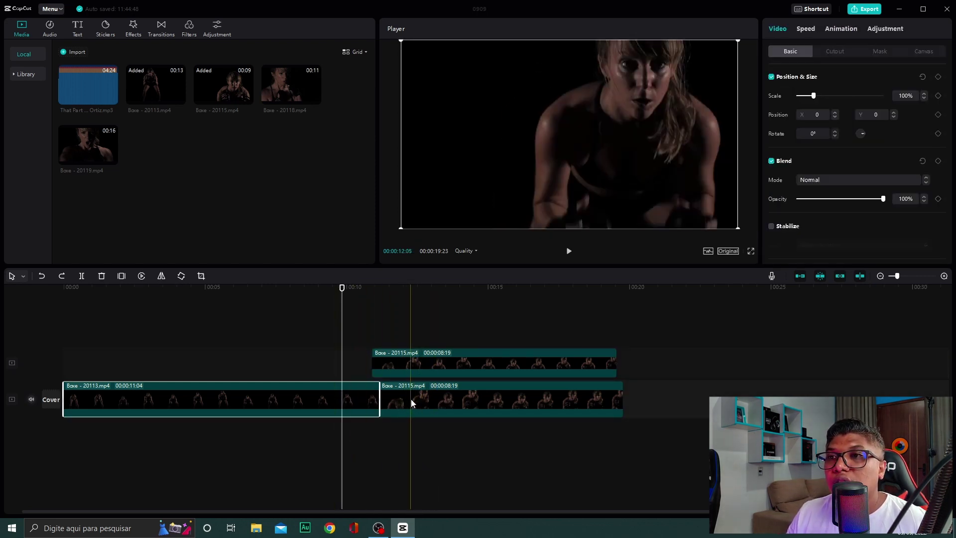
pyautogui.keyDown('ctrl'); pyautogui.click(411, 399); pyautogui.keyUp('ctrl')
pyautogui.keyDown('ctrl'); pyautogui.click(417, 363); pyautogui.keyUp('ctrl')
pyautogui.keyDown('ctrl'); pyautogui.click(353, 396); pyautogui.keyUp('ctrl')
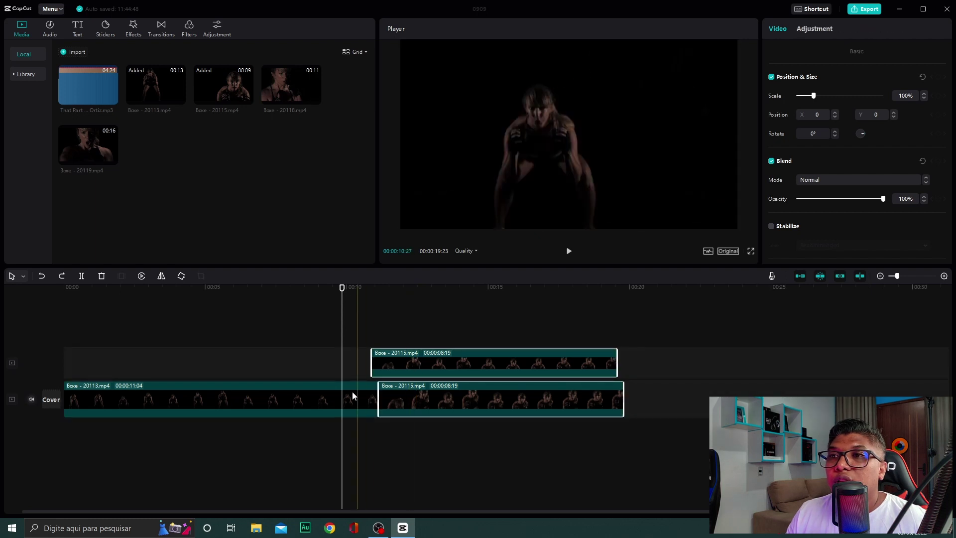
pyautogui.keyDown('ctrl'); pyautogui.click(348, 394); pyautogui.keyUp('ctrl')
pyautogui.hotkey('ctrl', 'g')
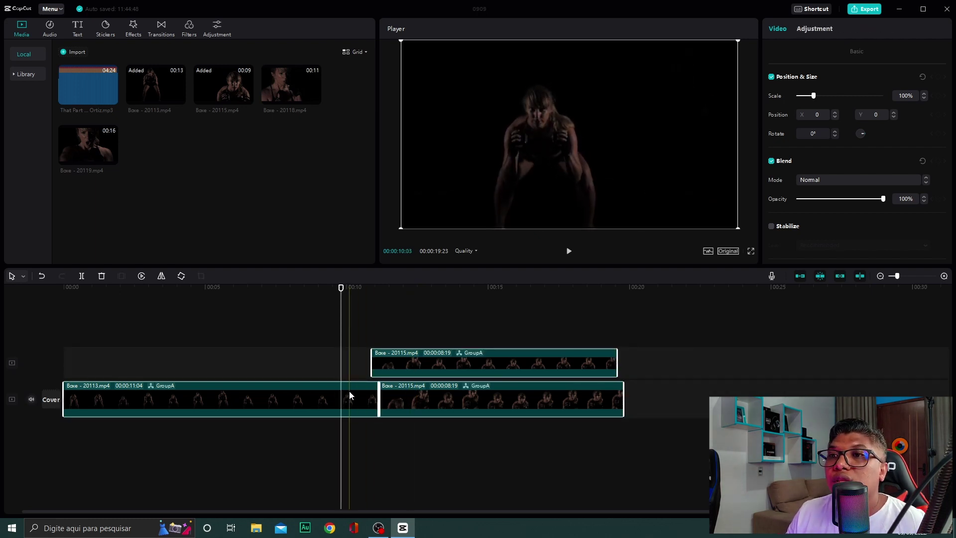
pyautogui.rightClick(350, 395)
pyautogui.click(369, 434)
# Step: Group the three selected clips once more and dissolve the group
pyautogui.rightClick(363, 406)
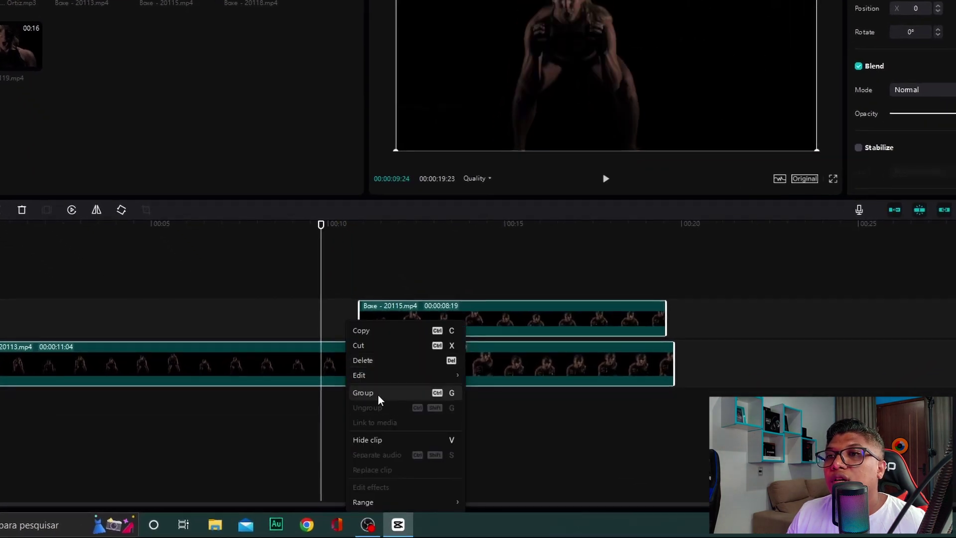
pyautogui.click(378, 395)
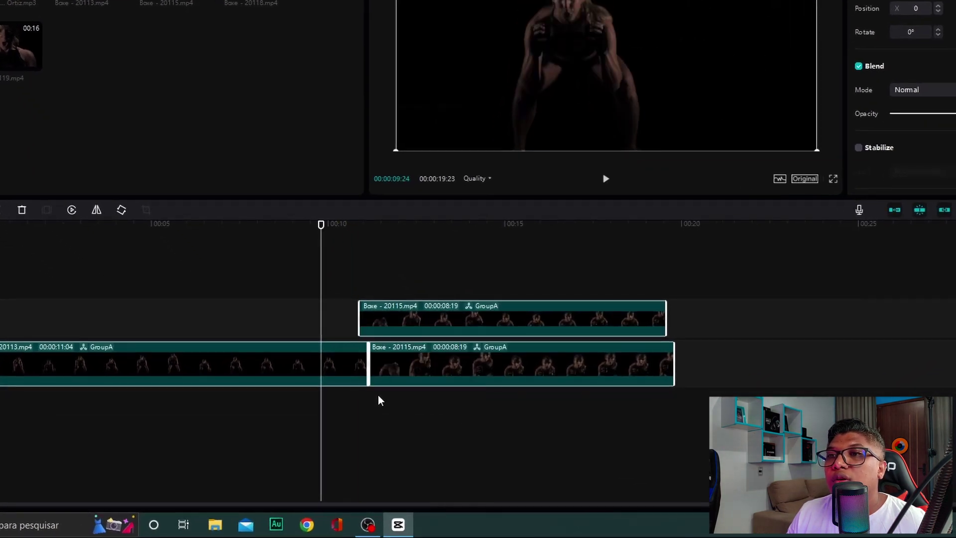
pyautogui.rightClick(338, 367)
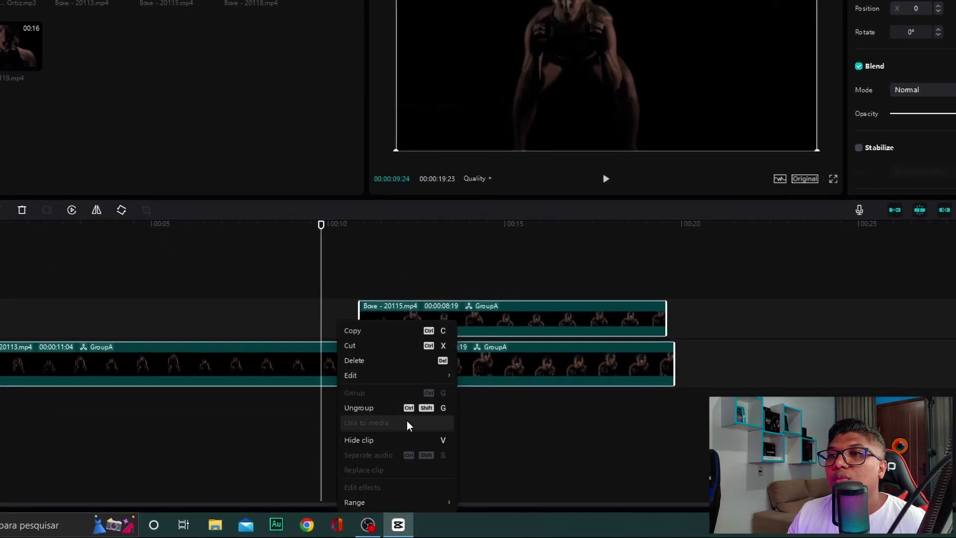
pyautogui.click(372, 410)
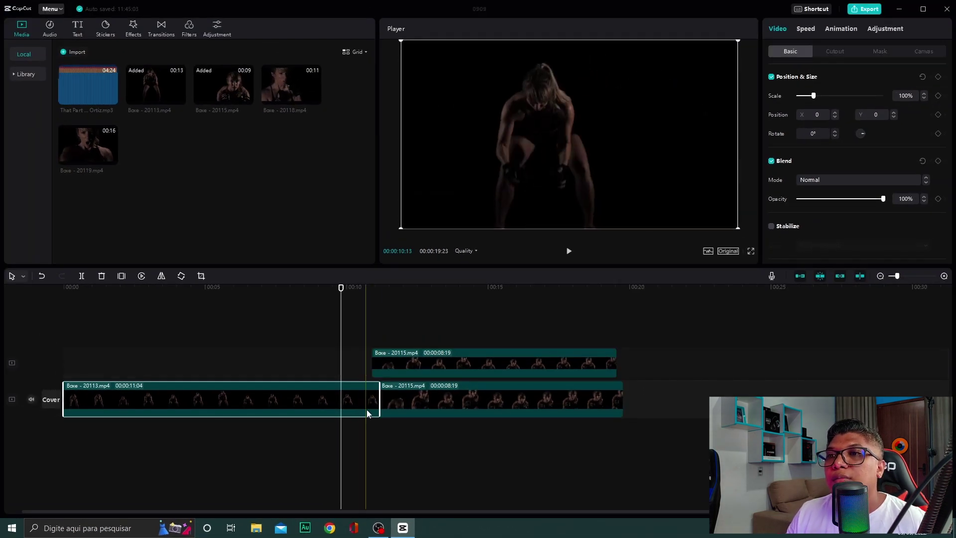
# Step: Select every clip on both tracks and combine them into one group
pyautogui.rightClick(363, 399)
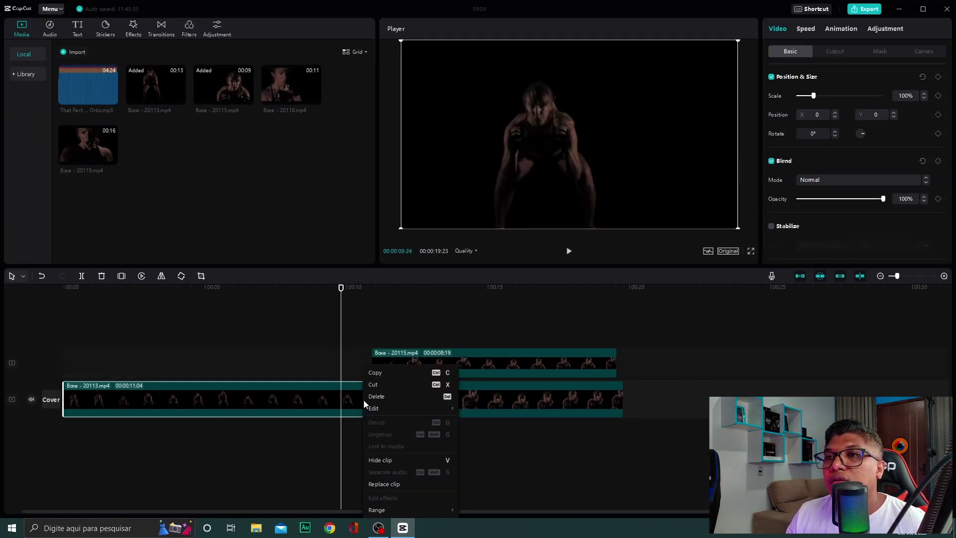
pyautogui.click(320, 404)
pyautogui.hotkey('ctrl', 'a')
pyautogui.hotkey('ctrl', 'g')
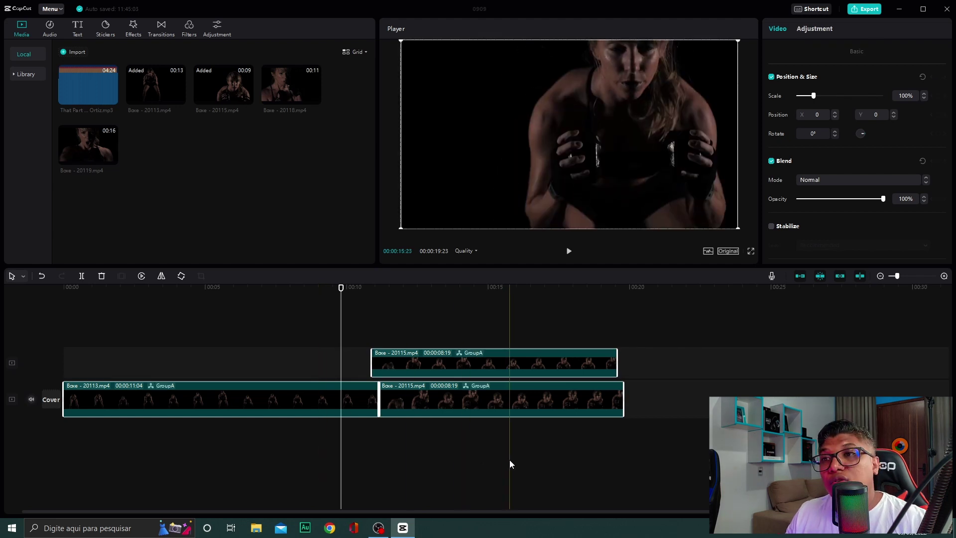
# Step: Split the grouped Boxe - 20113.mp4 at 00:00:09:24 and delete the short piece after the cut
pyautogui.hotkey('ctrl', 'b')
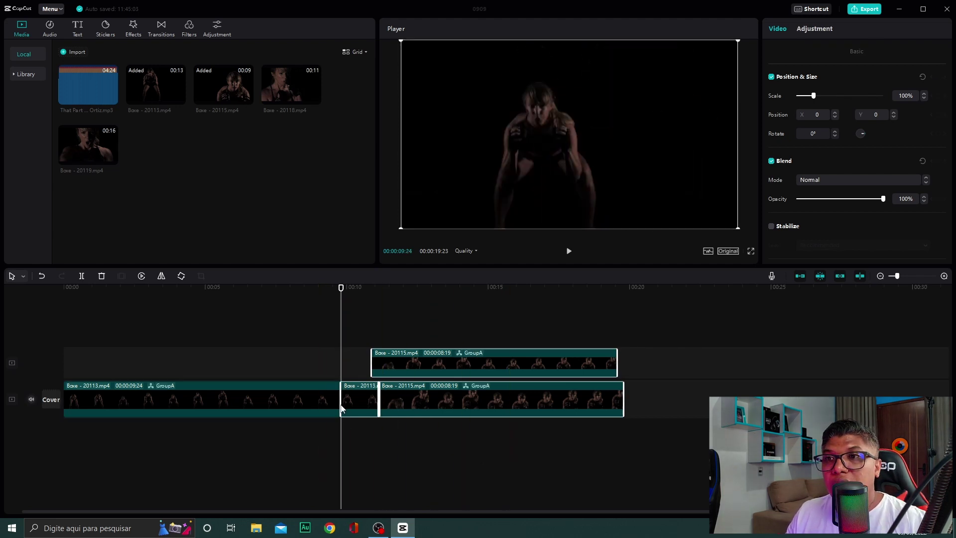
pyautogui.click(358, 402)
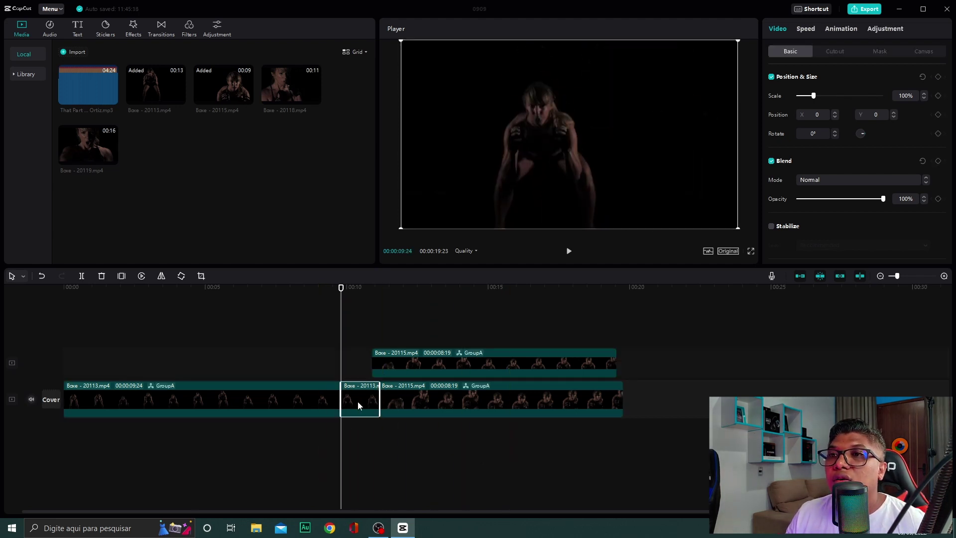
pyautogui.press('Delete')
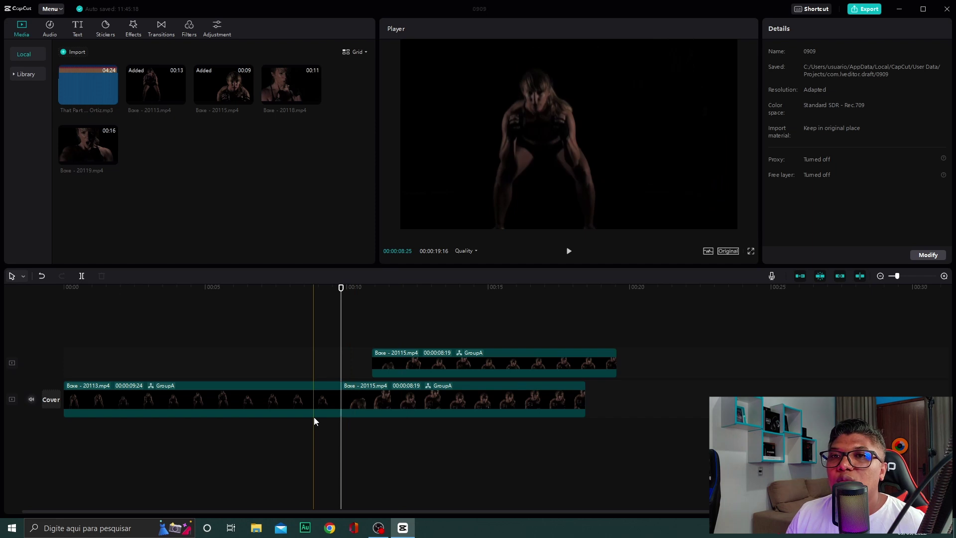
# Step: Try moving the grouped clips along the timeline, and clear the selection
pyautogui.click(404, 393)
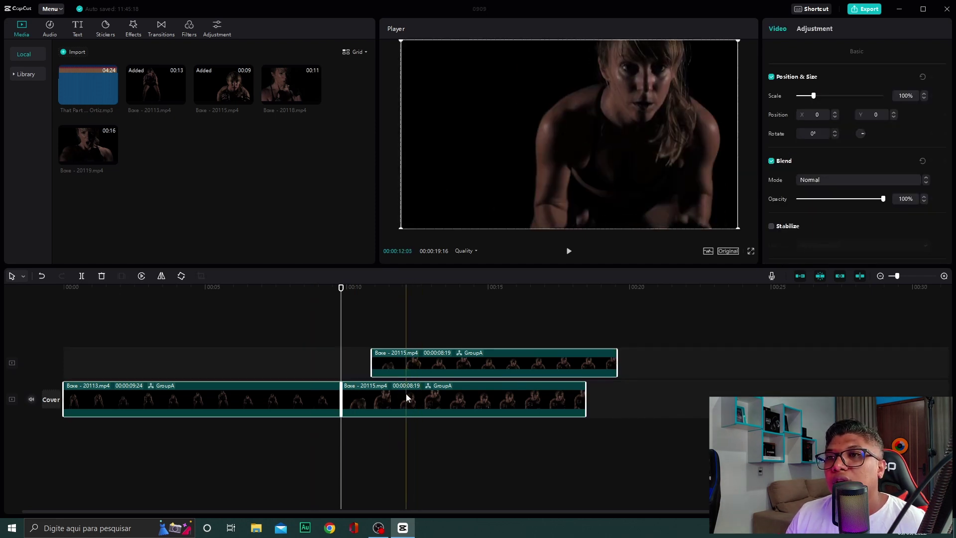
pyautogui.moveTo(220, 404)
pyautogui.mouseDown()
pyautogui.moveTo(277, 415)
pyautogui.moveTo(209, 403)
pyautogui.moveTo(362, 401)
pyautogui.moveTo(217, 404)
pyautogui.mouseUp()
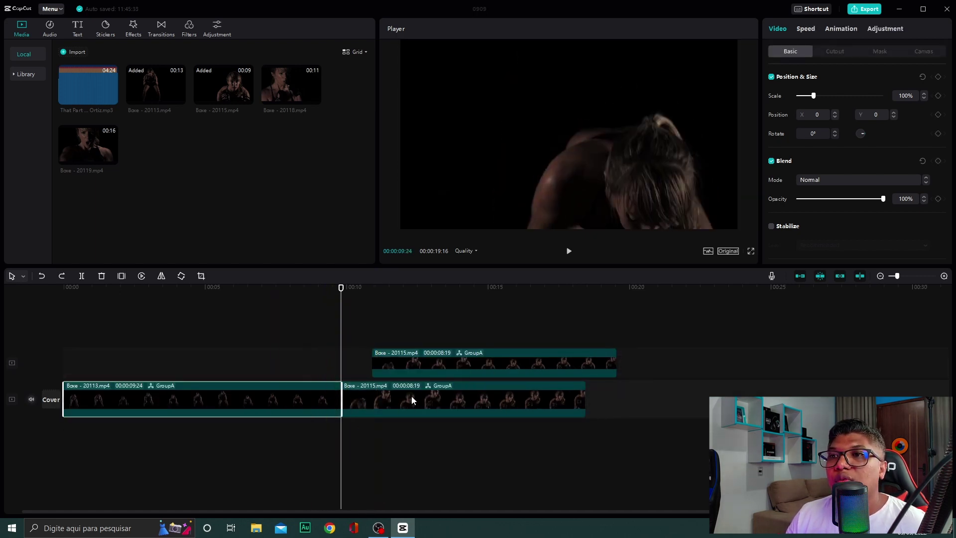
pyautogui.moveTo(411, 399)
pyautogui.mouseDown()
pyautogui.moveTo(487, 405)
pyautogui.moveTo(292, 405)
pyautogui.moveTo(570, 385)
pyautogui.moveTo(422, 397)
pyautogui.mouseUp()
pyautogui.click(436, 463)
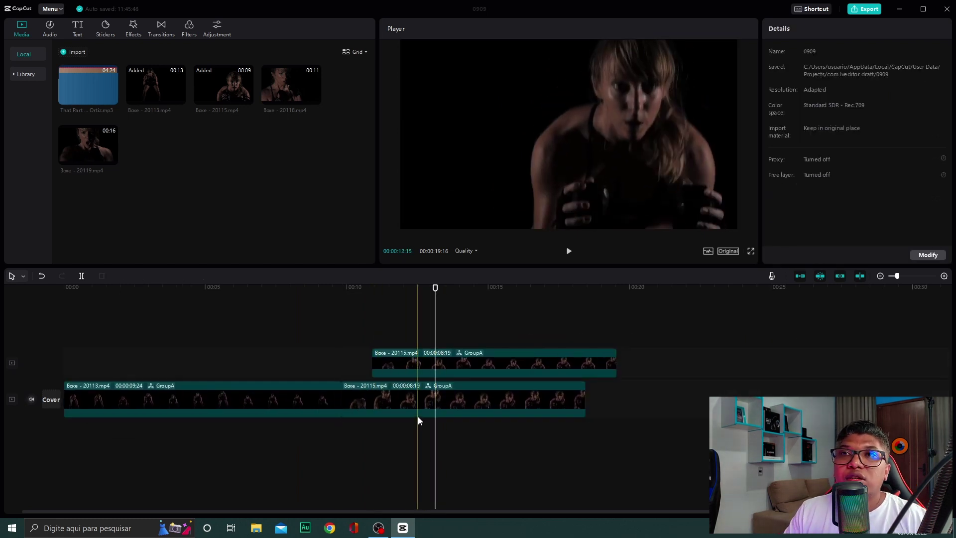
# Step: Ungroup the three timeline clips and clear the selection
pyautogui.click(385, 402)
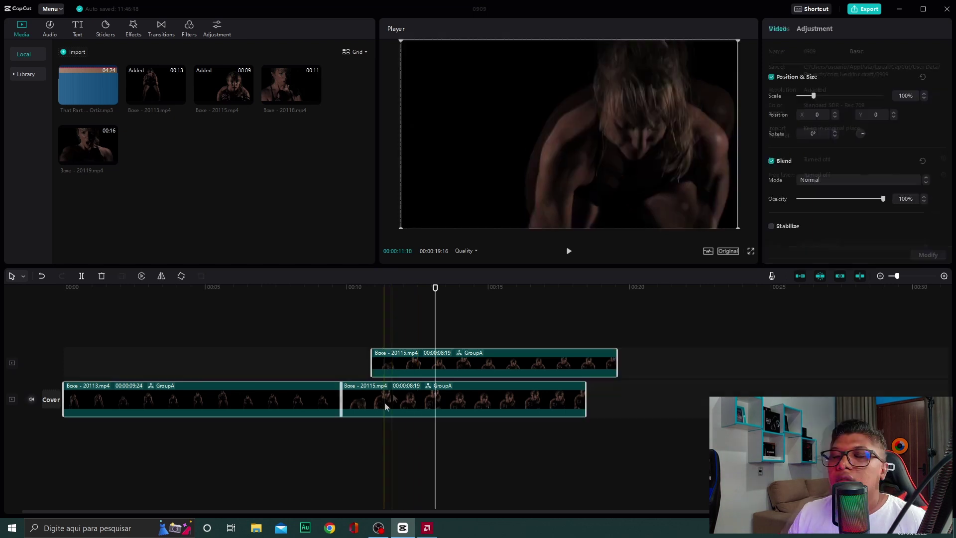
pyautogui.rightClick(394, 396)
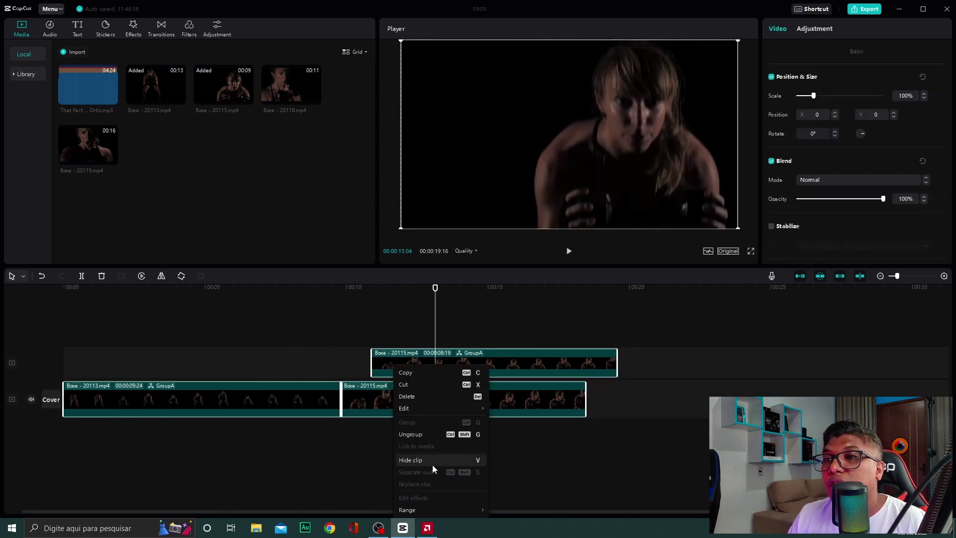
pyautogui.click(422, 435)
pyautogui.click(513, 445)
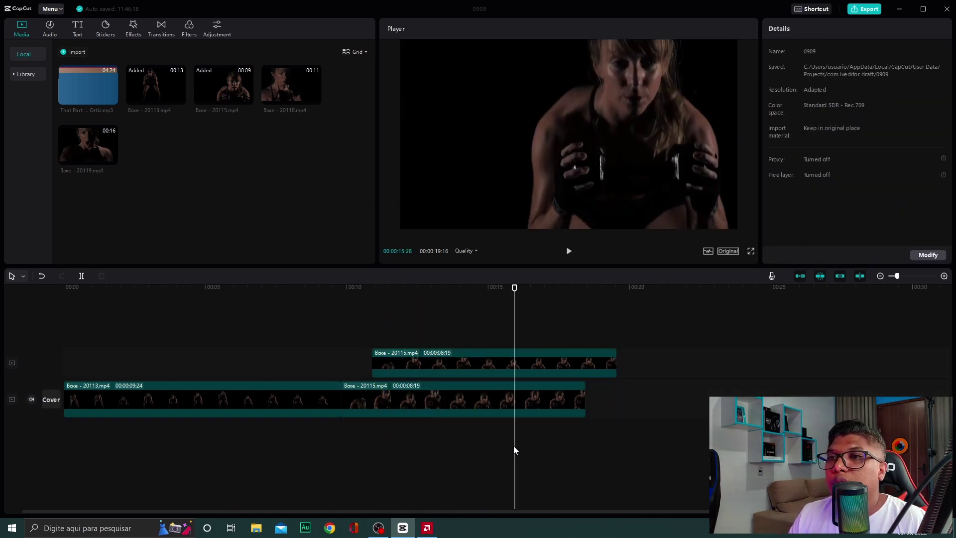